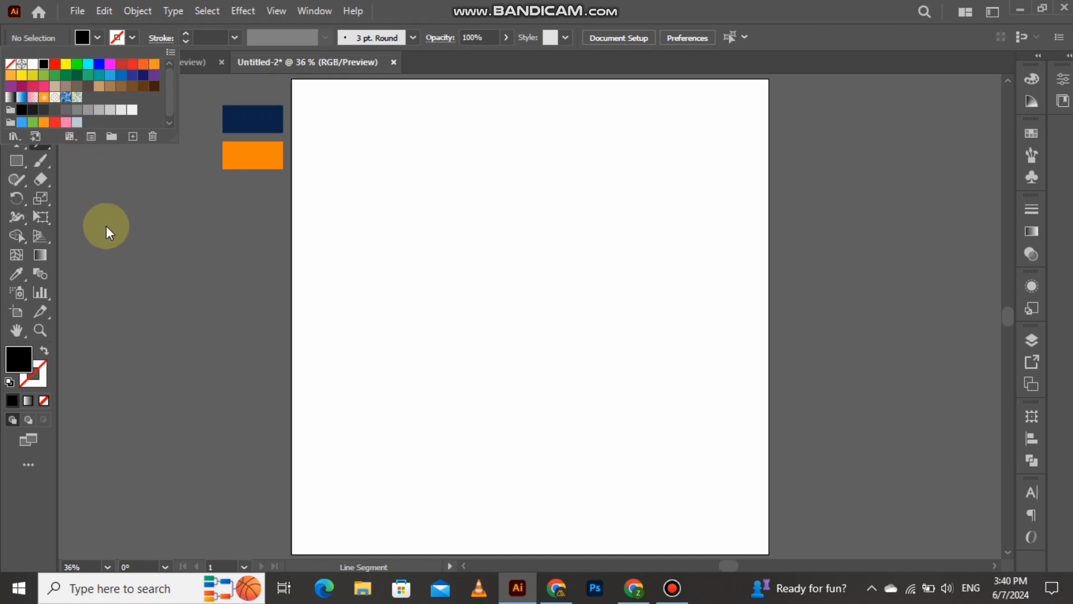
Draw a horizontal line with no fill and a black 1 pt stroke across the full artboard width, in its upper part.
{"action": "left_click", "coordinate": [106, 225]}
{"action": "left_click", "coordinate": [50, 348]}
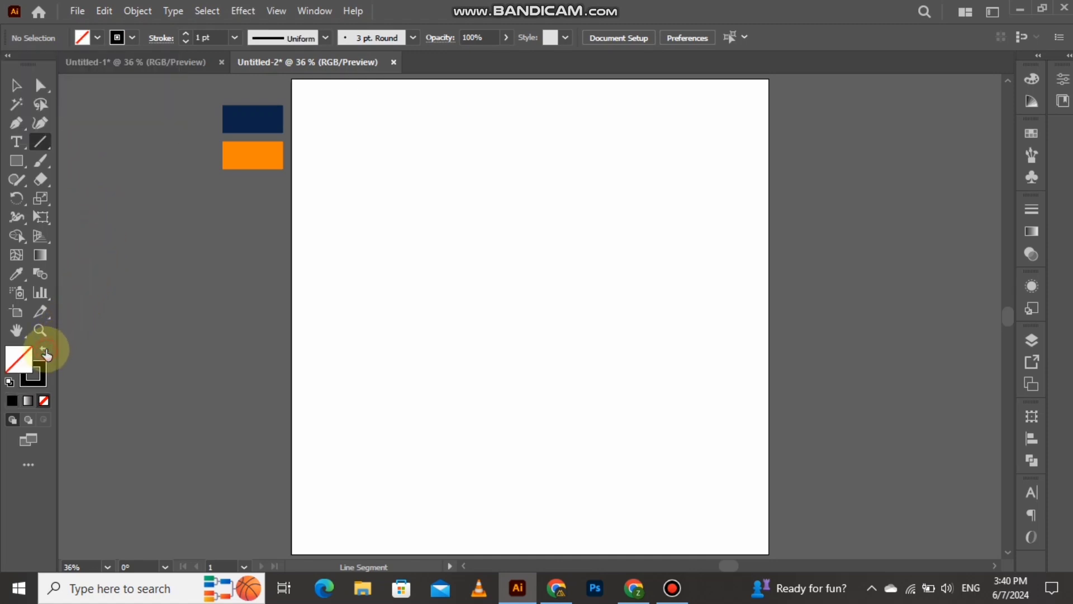
{"action": "left_click_drag", "start_coordinate": [284, 210], "coordinate": [778, 224]}
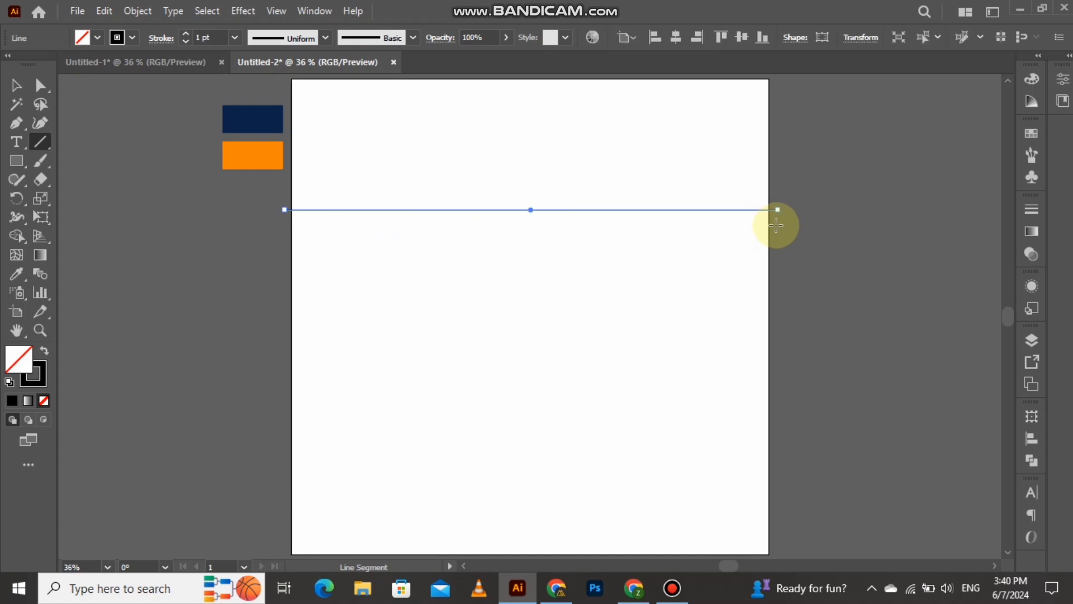
Duplicate the horizontal line a short distance below and repeat the transformation until there are six evenly spaced lines.
{"action": "left_click", "coordinate": [23, 89]}
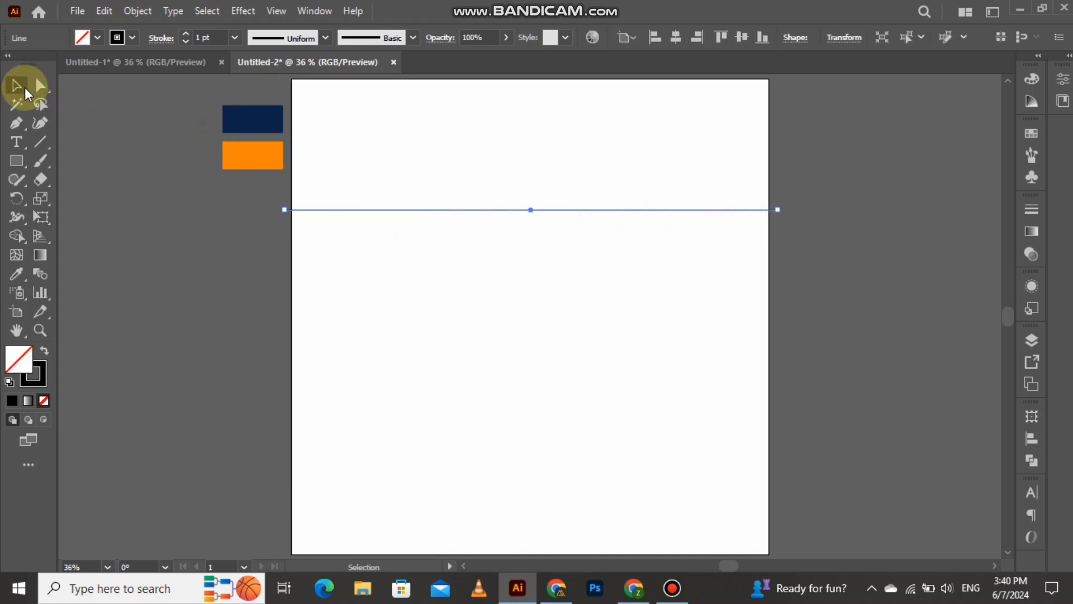
{"action": "left_click", "coordinate": [484, 190]}
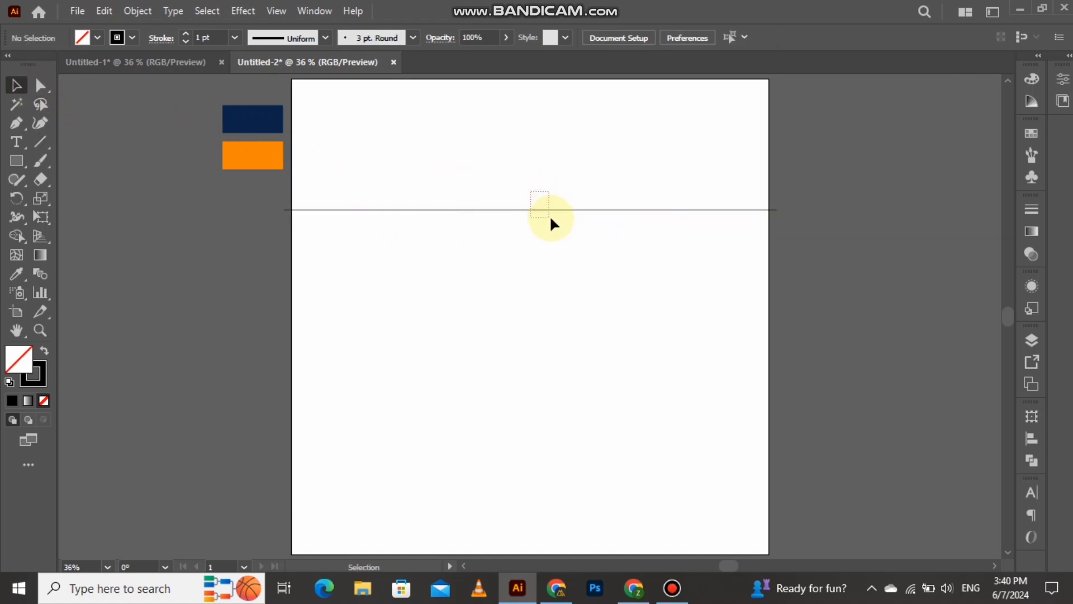
{"action": "left_click", "coordinate": [544, 212]}
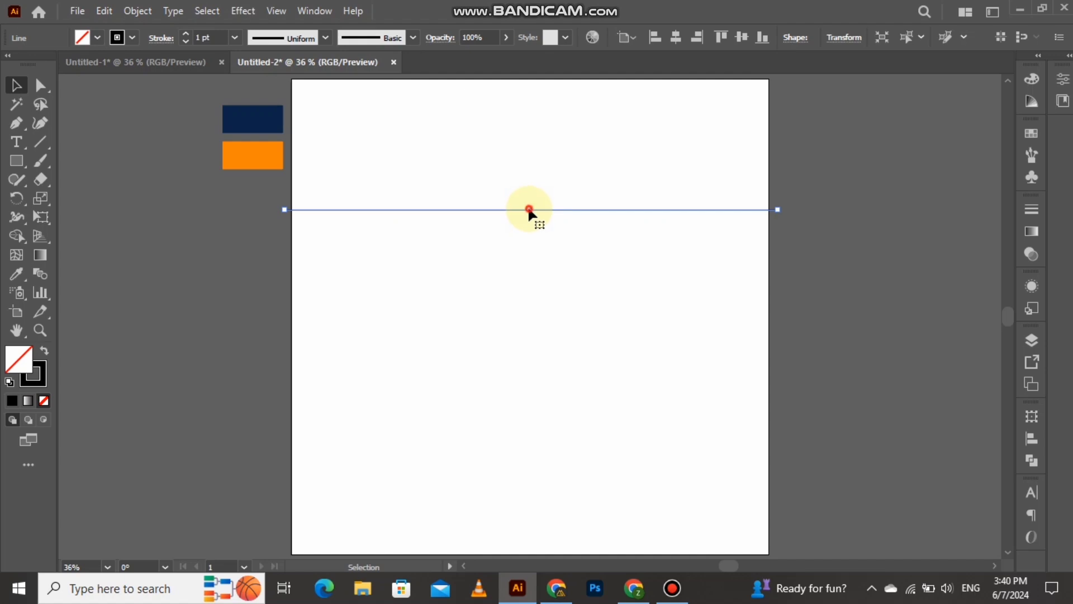
{"action": "left_click_drag", "start_coordinate": [527, 211], "coordinate": [531, 232]}
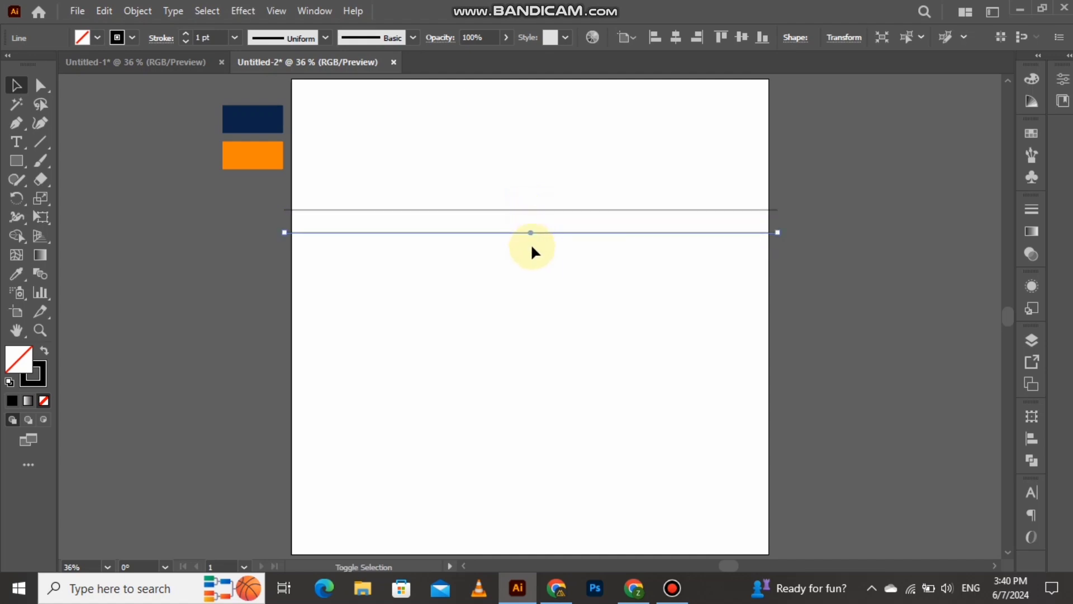
{"action": "key", "text": "ctrl+d"}
{"action": "key", "text": "ctrl+d"}
{"action": "key", "text": "ctrl+d"}
{"action": "key", "text": "ctrl+d"}
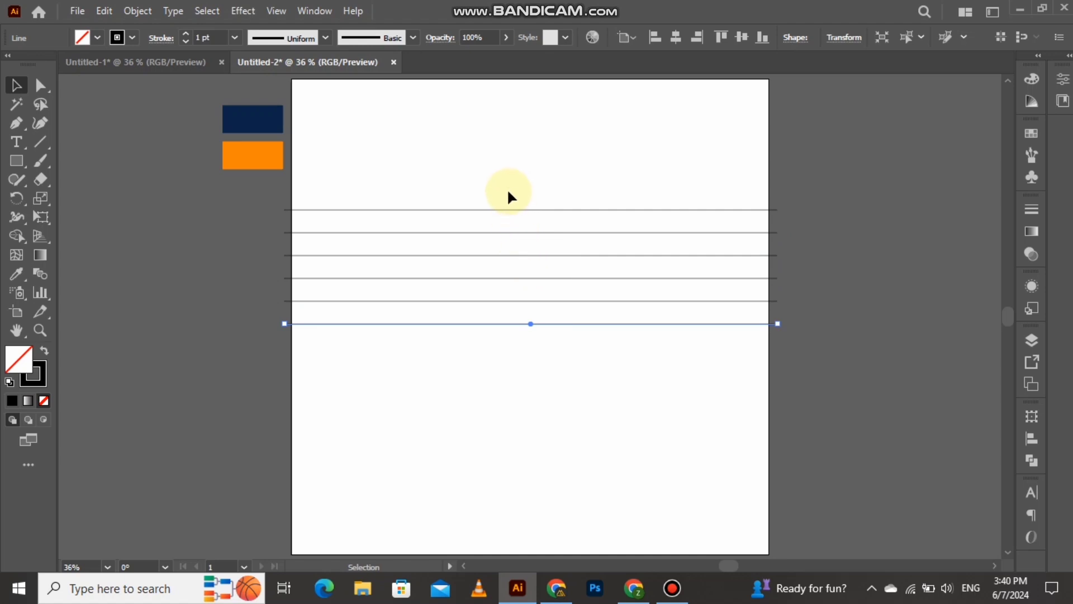
Group the six horizontal lines and center the group vertically and horizontally on the artboard.
{"action": "left_click_drag", "start_coordinate": [546, 326], "coordinate": [557, 359]}
{"action": "right_click", "coordinate": [530, 266]}
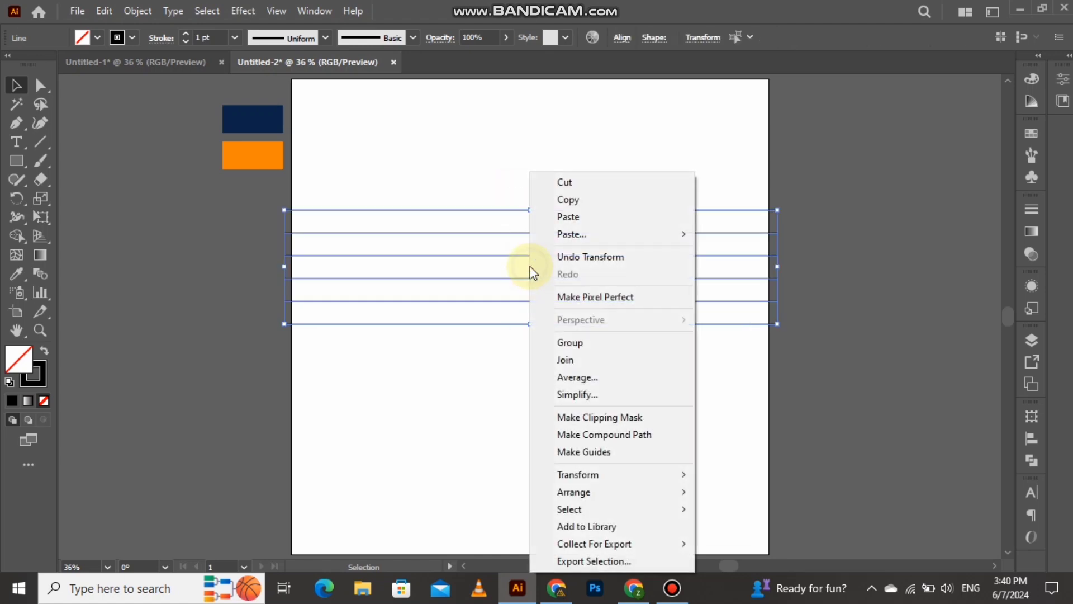
{"action": "left_click", "coordinate": [569, 342]}
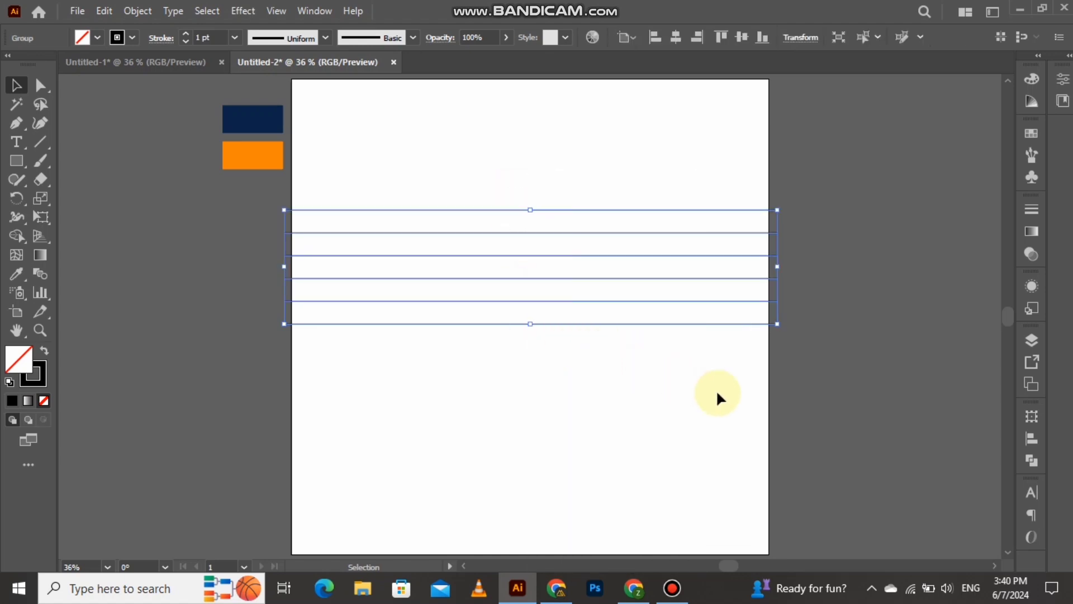
{"action": "left_click", "coordinate": [1032, 439]}
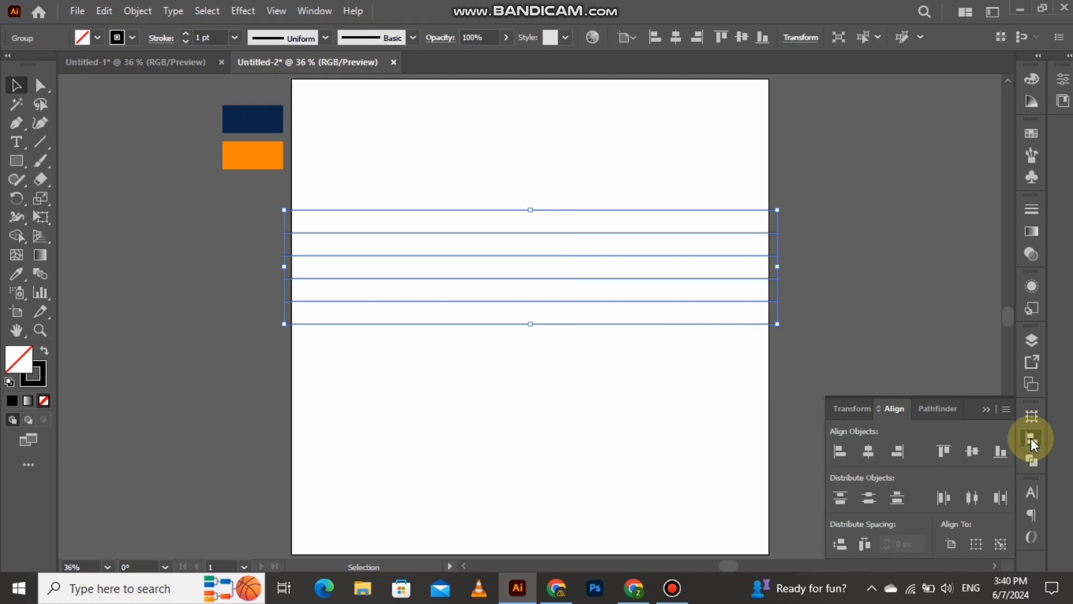
{"action": "left_click", "coordinate": [974, 452]}
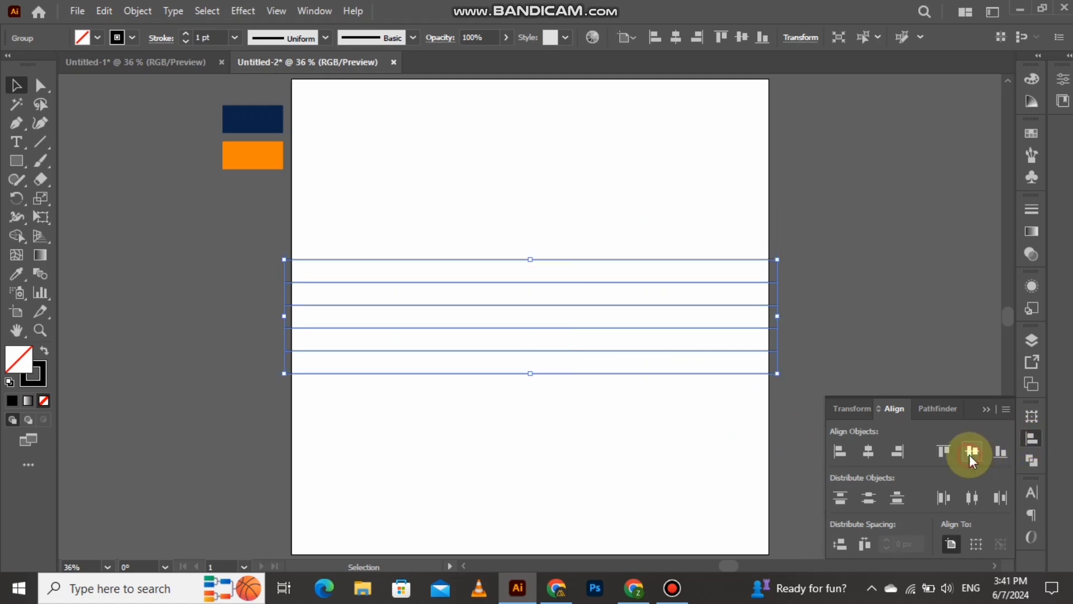
{"action": "left_click", "coordinate": [866, 460]}
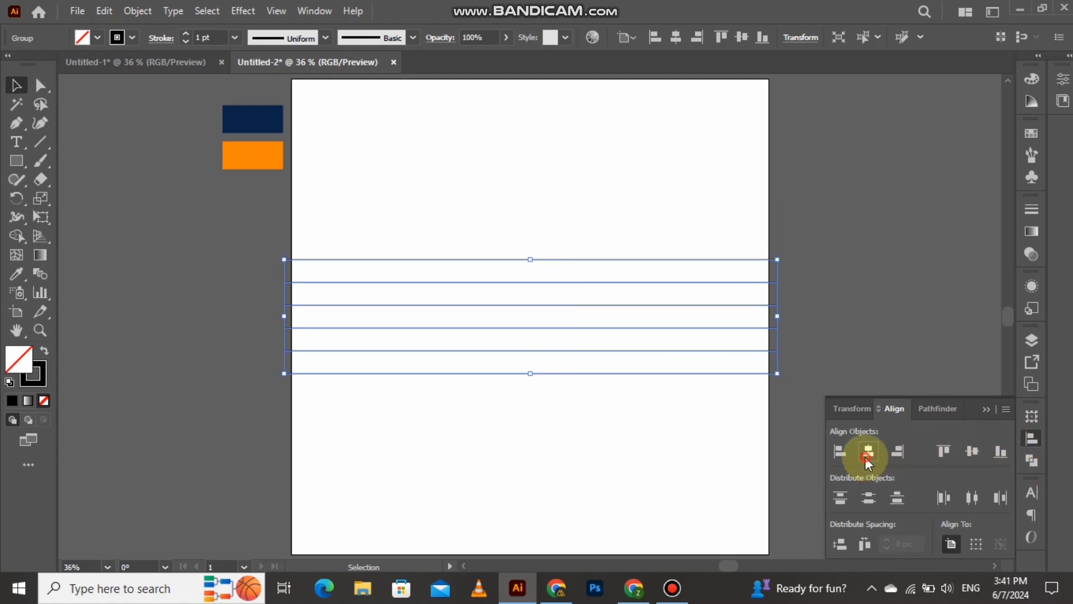
{"action": "left_click", "coordinate": [987, 410]}
{"action": "left_click", "coordinate": [659, 407]}
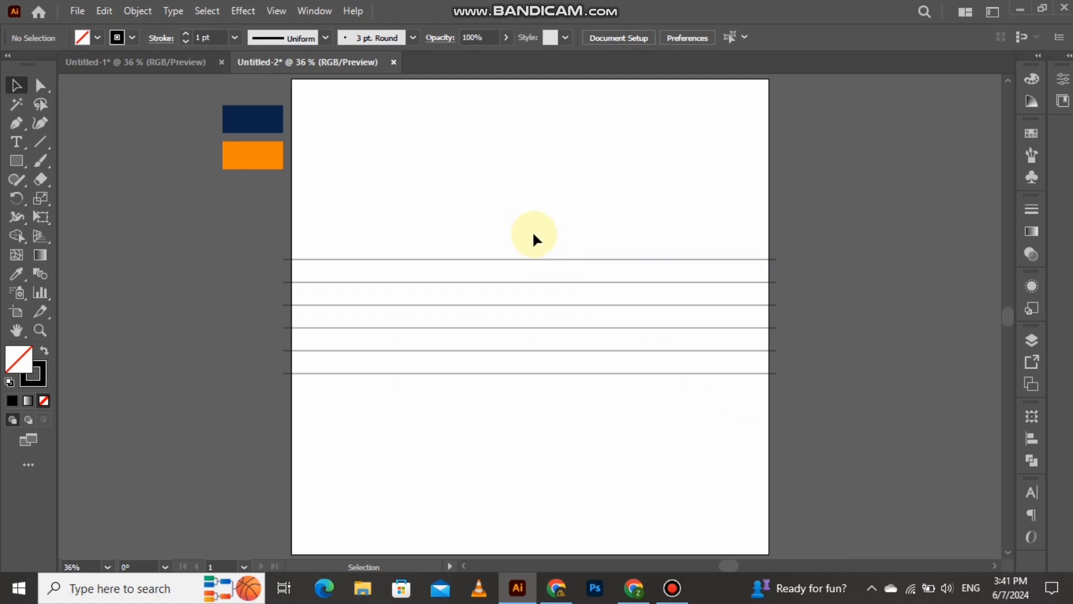
Ungroup the centered set of horizontal lines.
{"action": "left_click_drag", "start_coordinate": [555, 308], "coordinate": [554, 307]}
{"action": "right_click", "coordinate": [552, 307]}
{"action": "left_click", "coordinate": [600, 428]}
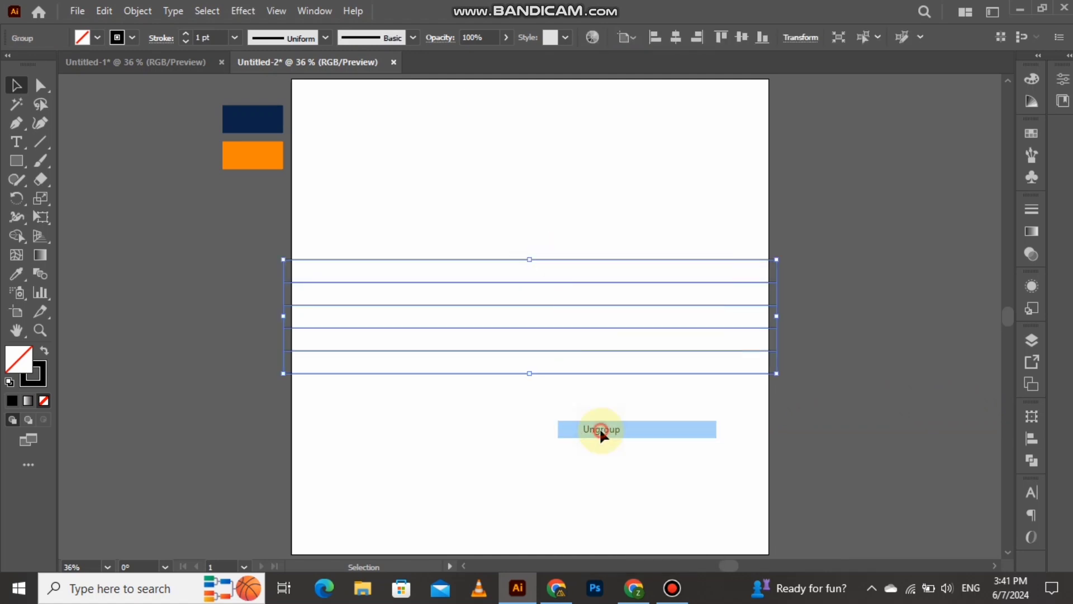
{"action": "left_click", "coordinate": [569, 423]}
Make a copy of the two middle horizontal lines rotated by 65°.
{"action": "left_click_drag", "start_coordinate": [571, 332], "coordinate": [572, 333]}
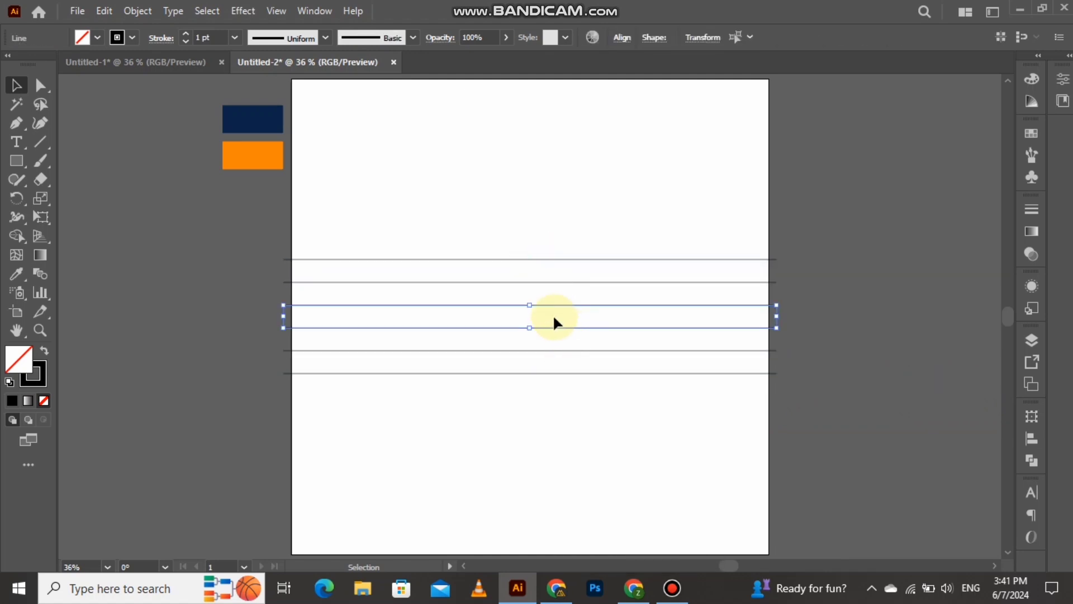
{"action": "right_click", "coordinate": [552, 315]}
{"action": "mouse_move", "coordinate": [661, 468]}
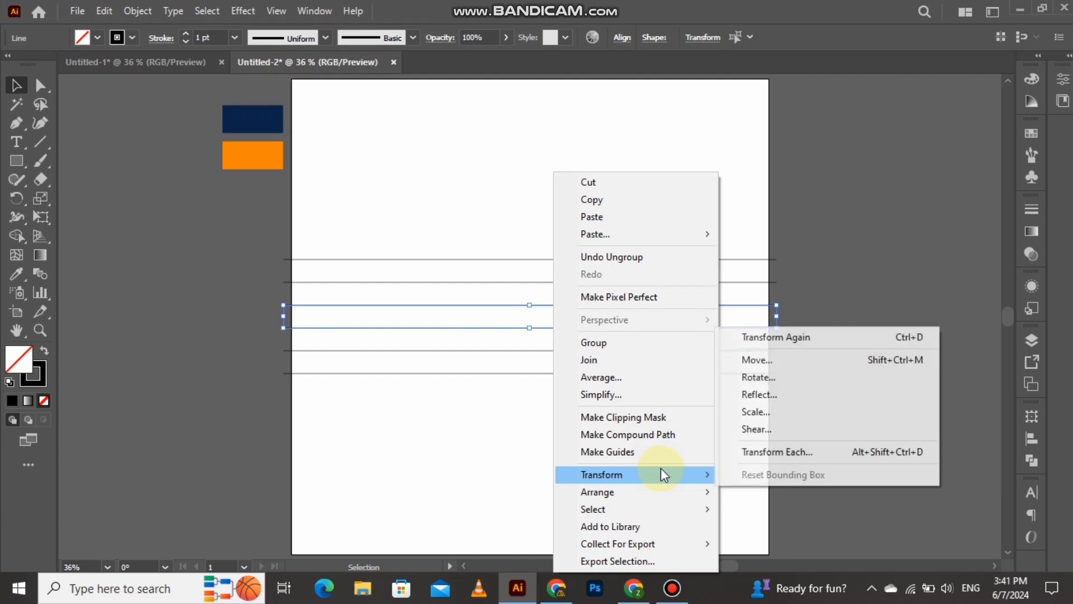
{"action": "left_click", "coordinate": [751, 376]}
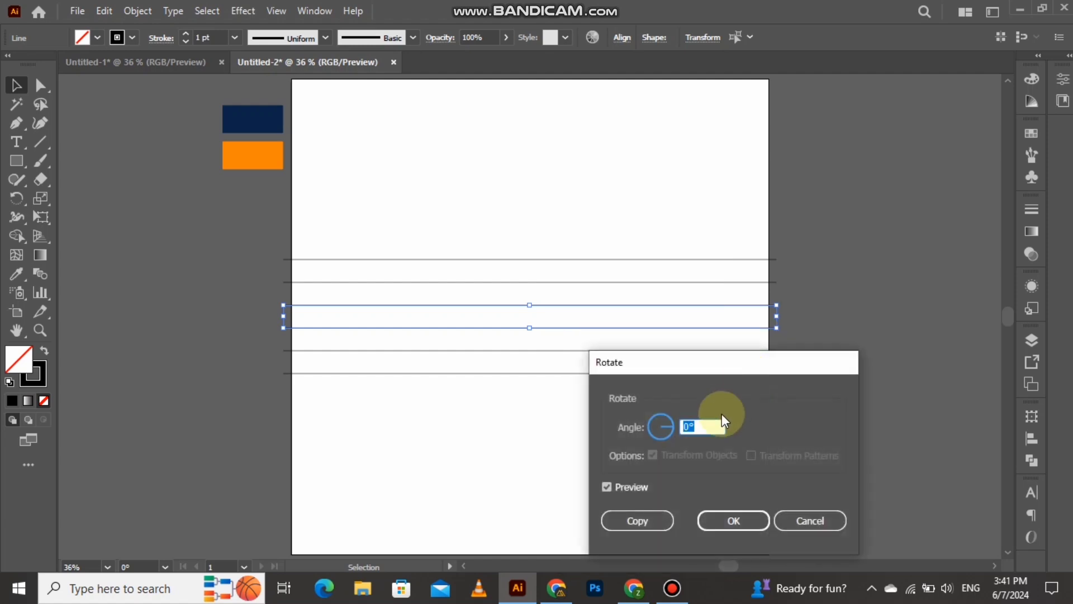
{"action": "type", "text": "65"}
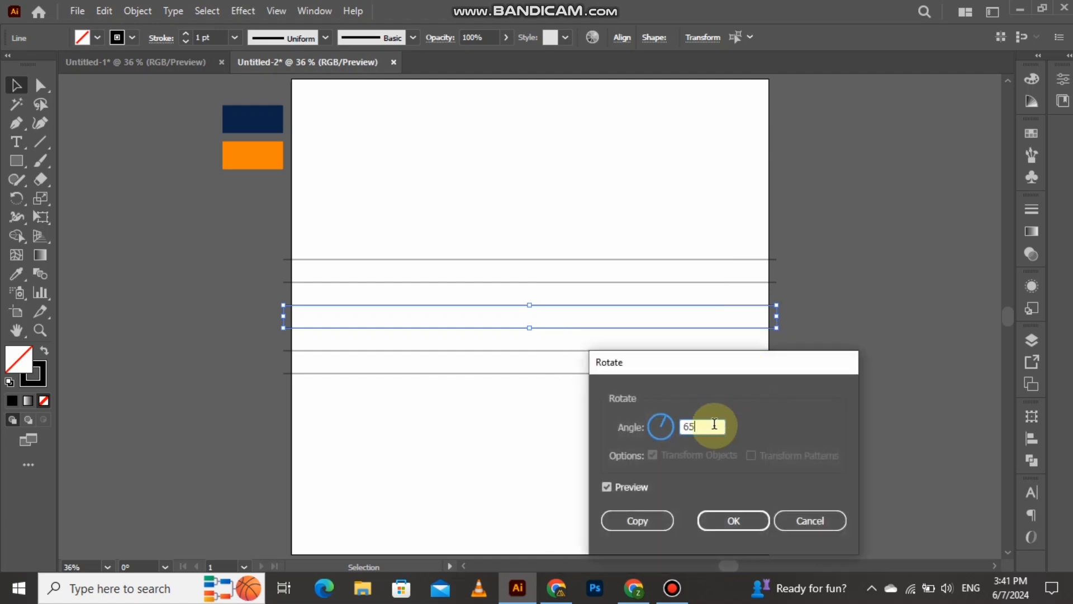
{"action": "left_click", "coordinate": [655, 517]}
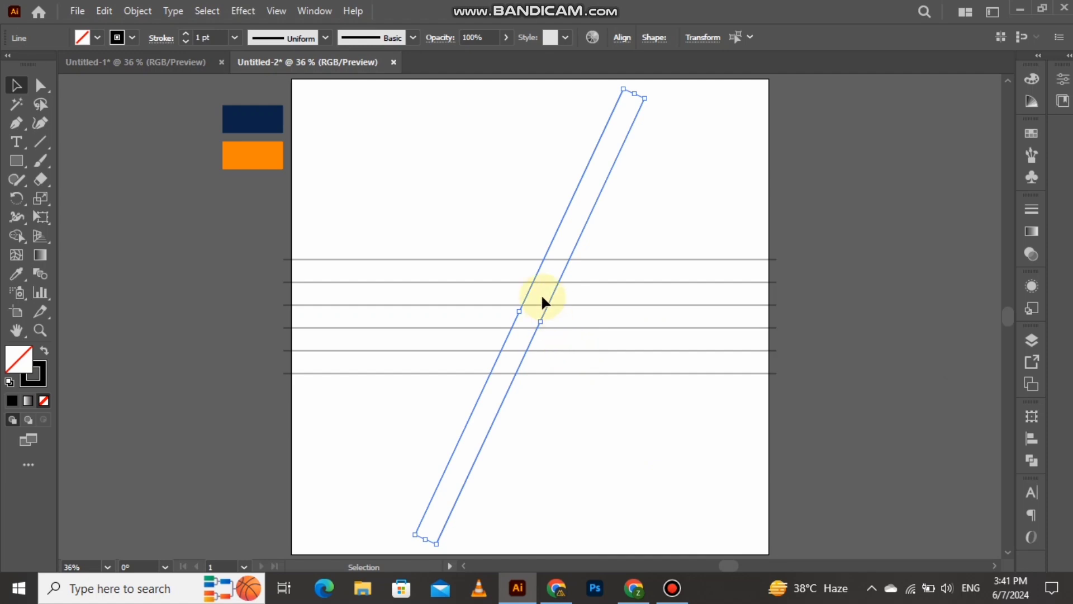
Make a copy of the two diagonal lines reflected across the vertical axis.
{"action": "right_click", "coordinate": [542, 296]}
{"action": "mouse_move", "coordinate": [682, 473]}
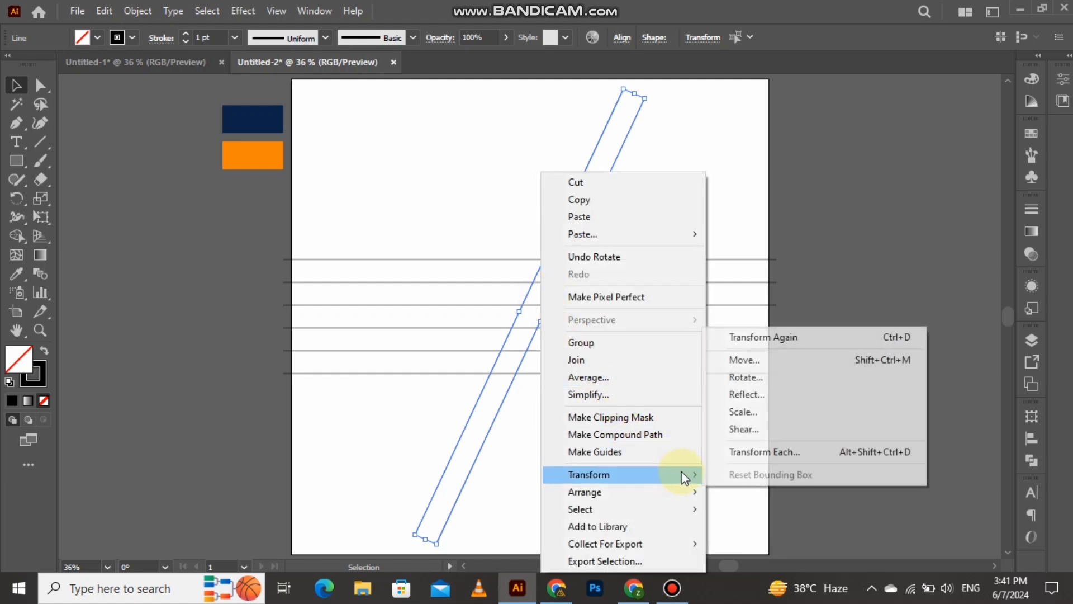
{"action": "left_click", "coordinate": [747, 394]}
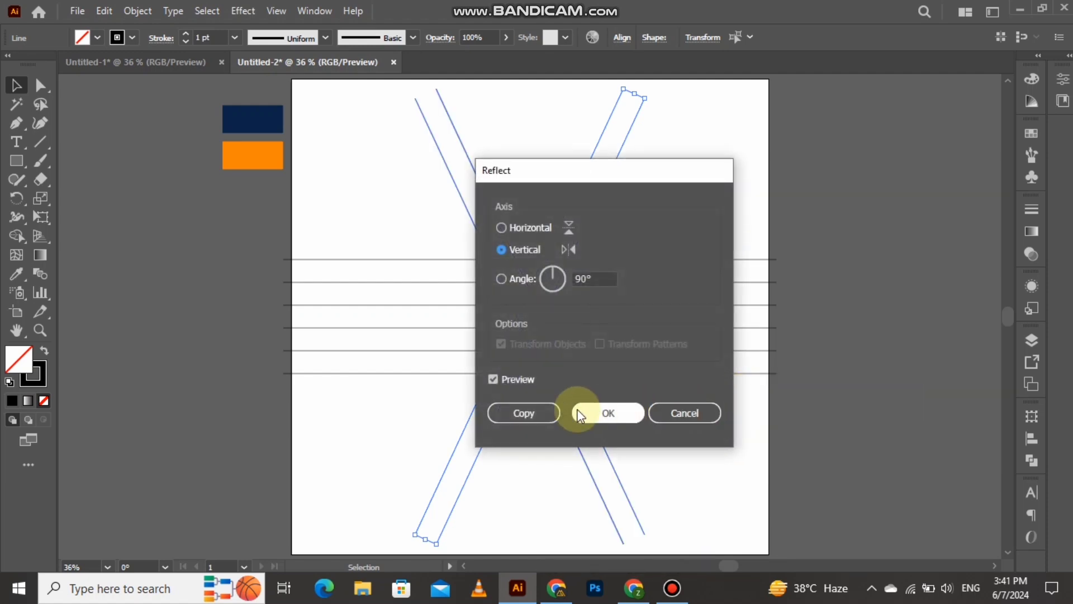
{"action": "left_click", "coordinate": [545, 412]}
Move the mirrored diagonal pair right until it crosses the original pair's intersections with the uppermost horizontal line.
{"action": "scroll", "coordinate": [578, 294], "scroll_direction": "up", "scroll_amount": 2}
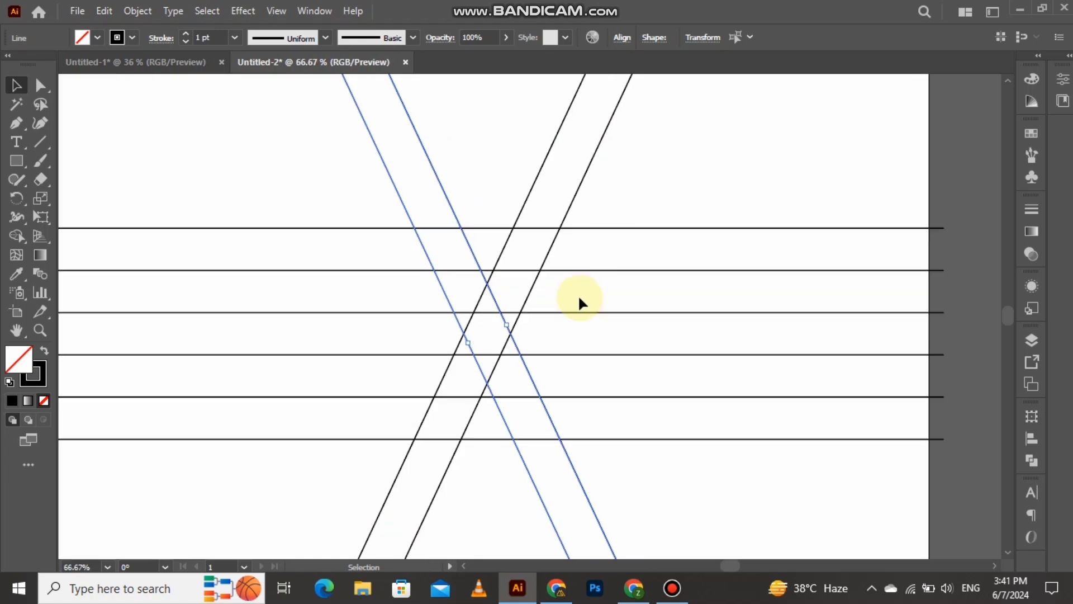
{"action": "left_click_drag", "start_coordinate": [514, 340], "coordinate": [606, 323]}
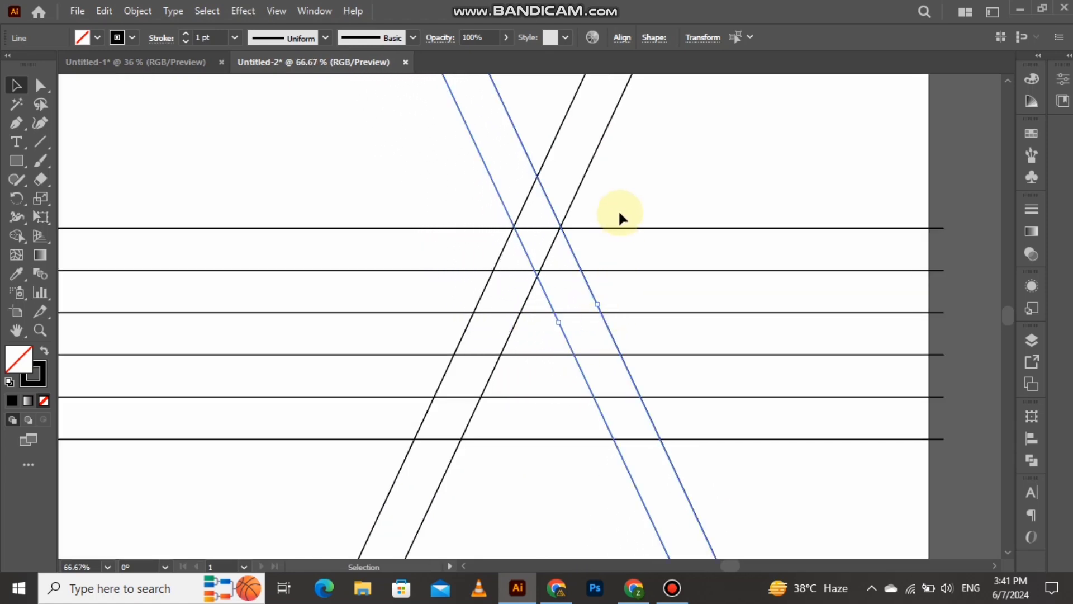
{"action": "left_click", "coordinate": [619, 210]}
Duplicate the right mirrored diagonal slightly to its right and the left mirrored diagonal slightly to its left.
{"action": "left_click", "coordinate": [613, 331]}
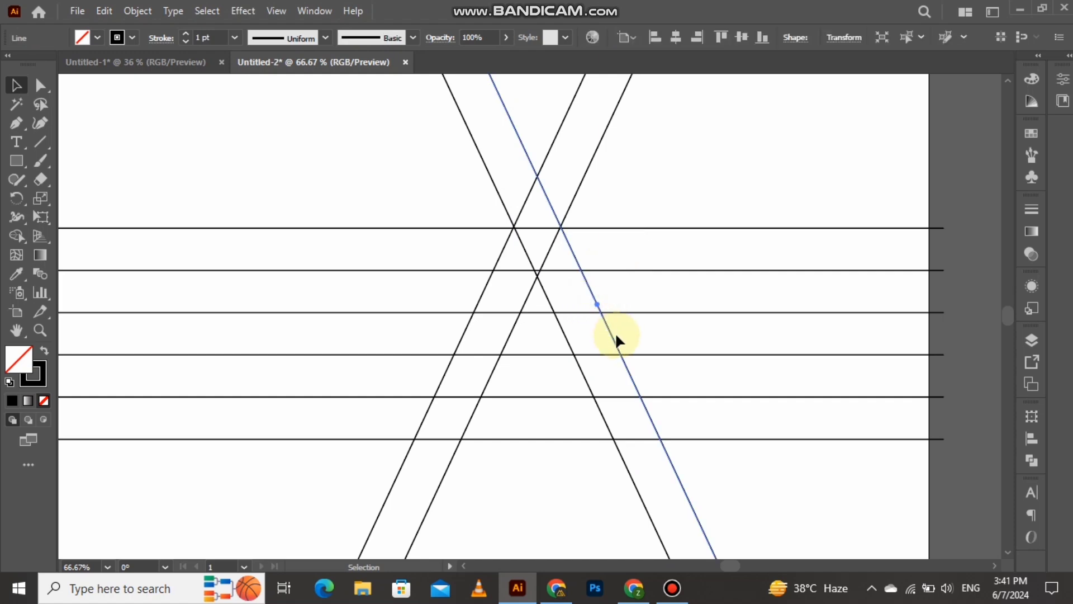
{"action": "left_click_drag", "start_coordinate": [598, 301], "coordinate": [615, 299]}
{"action": "left_click", "coordinate": [630, 193]}
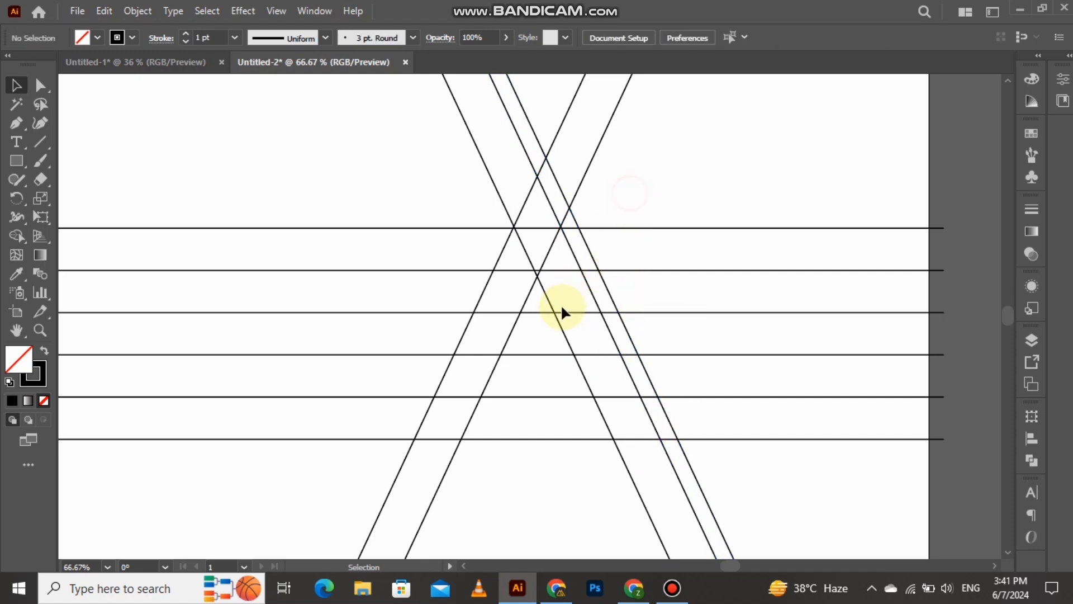
{"action": "left_click", "coordinate": [561, 327]}
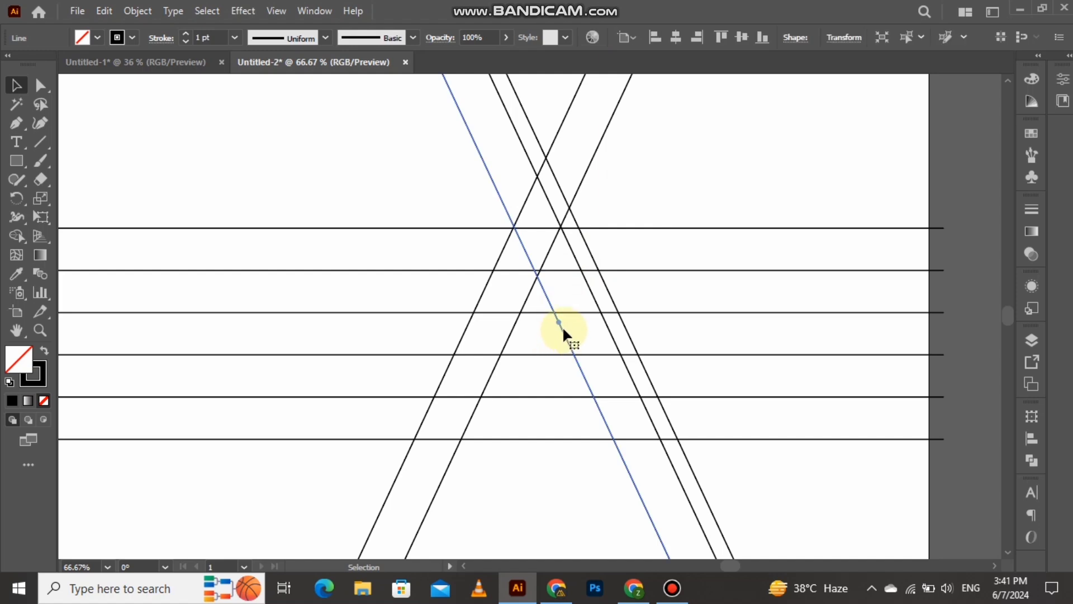
{"action": "left_click_drag", "start_coordinate": [558, 320], "coordinate": [545, 334]}
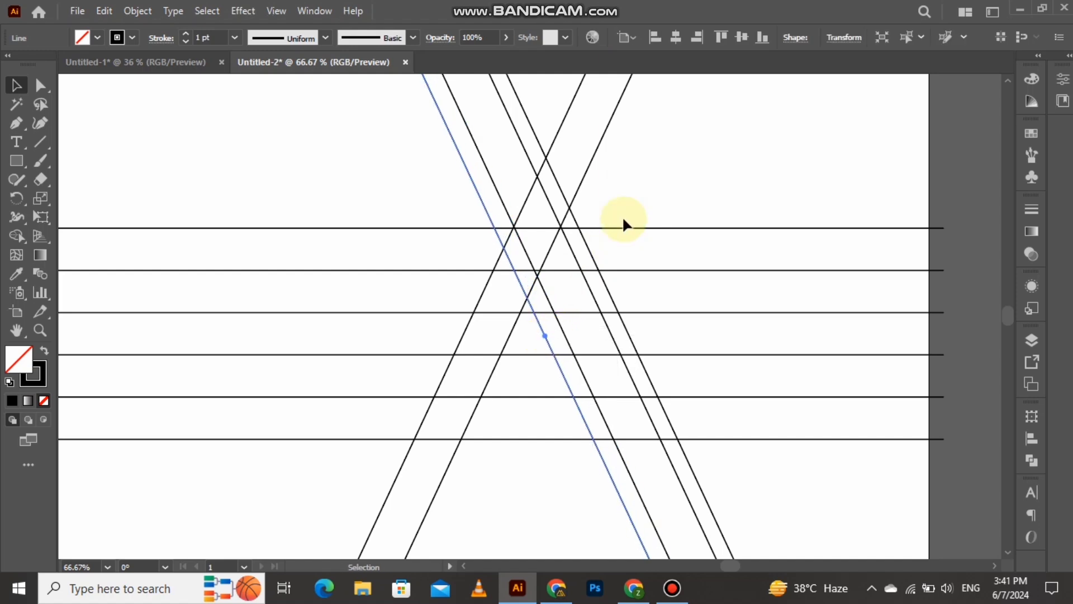
{"action": "left_click", "coordinate": [628, 208]}
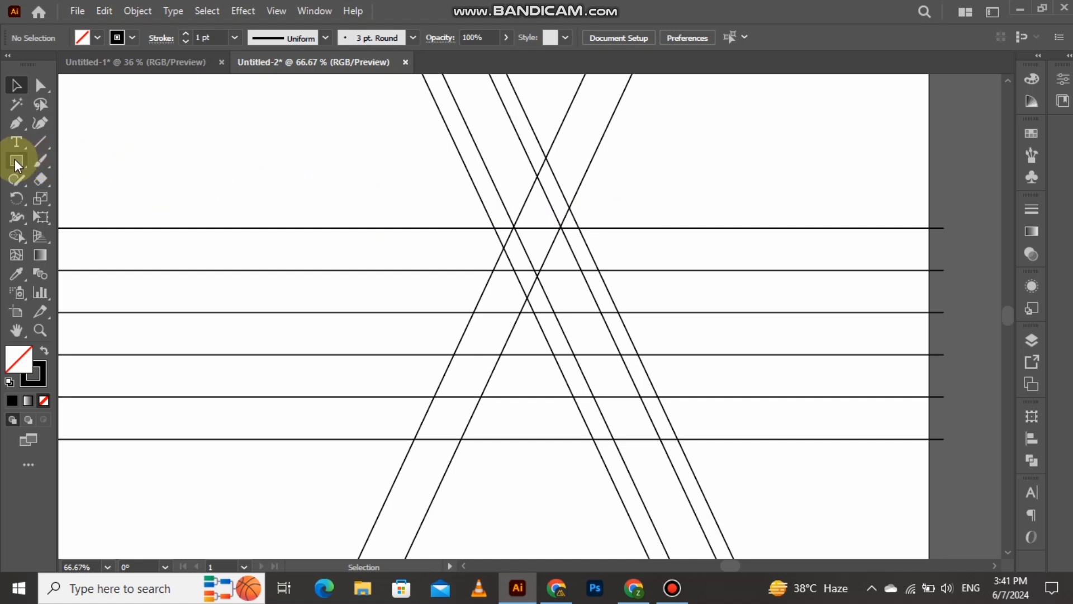
Draw a circle from the diagonals' crossing on the uppermost horizontal line down to the lowest horizontal line.
{"action": "left_click_drag", "start_coordinate": [16, 161], "coordinate": [70, 202]}
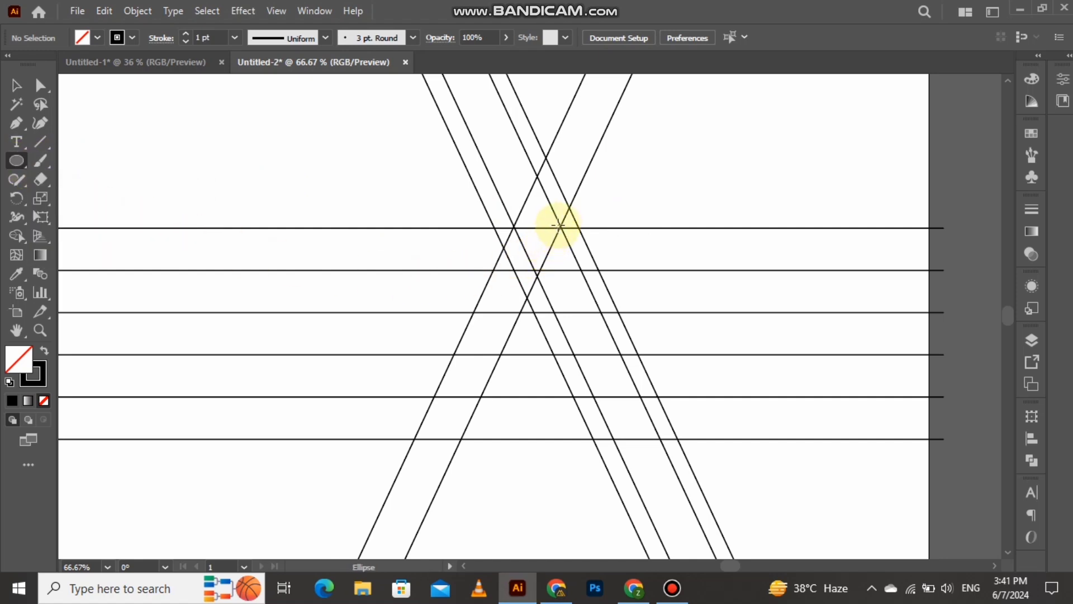
{"action": "left_click_drag", "start_coordinate": [562, 229], "coordinate": [662, 439]}
{"action": "left_click", "coordinate": [16, 86]}
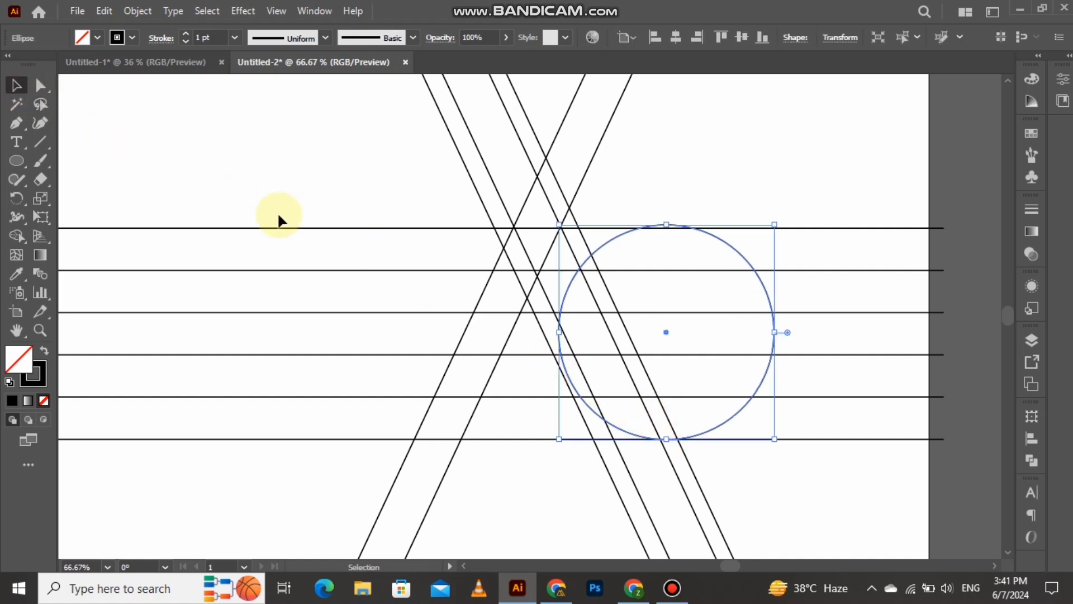
Center the circle vertically on the artboard and nudge it slightly to the right.
{"action": "left_click", "coordinate": [1029, 439]}
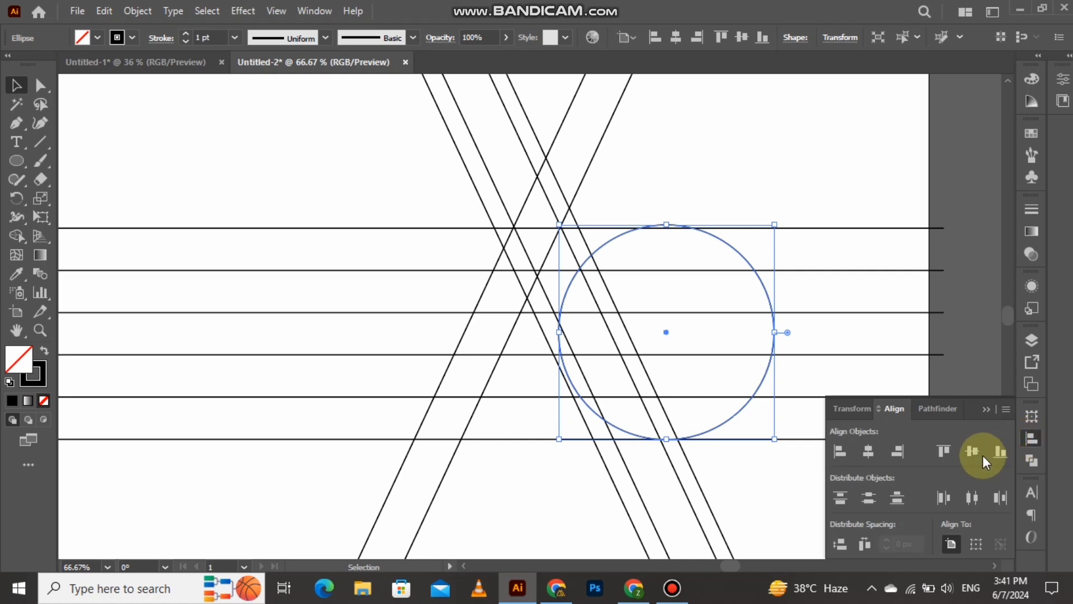
{"action": "left_click", "coordinate": [974, 451]}
{"action": "left_click", "coordinate": [985, 411]}
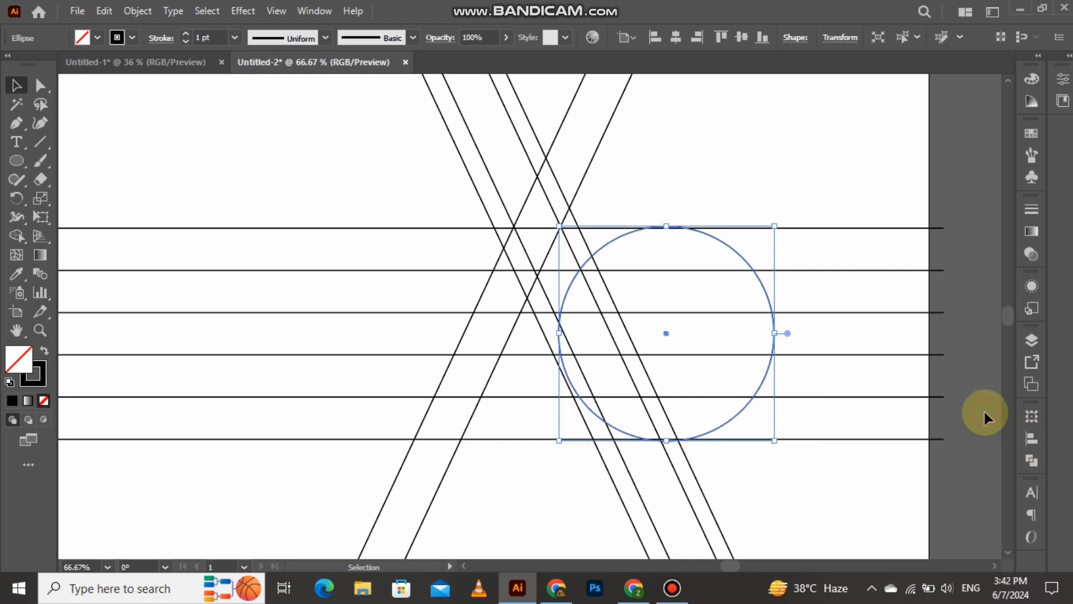
{"action": "key", "text": "shift+Right"}
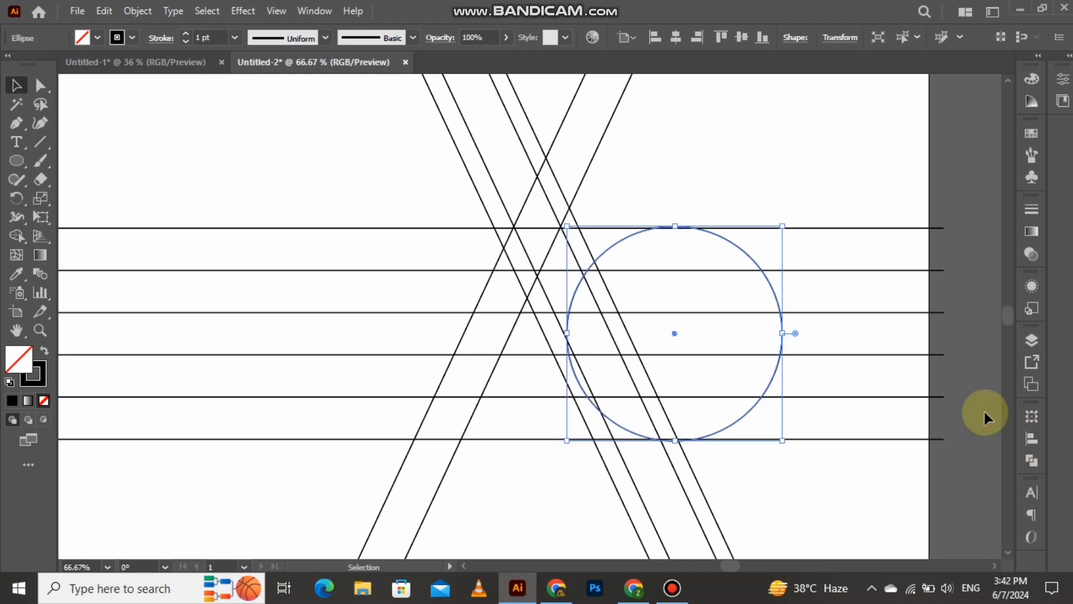
Offset the circle's path inward by about -53 px, creating an inner circle reaching the second and fifth horizontal lines.
{"action": "left_click", "coordinate": [146, 12]}
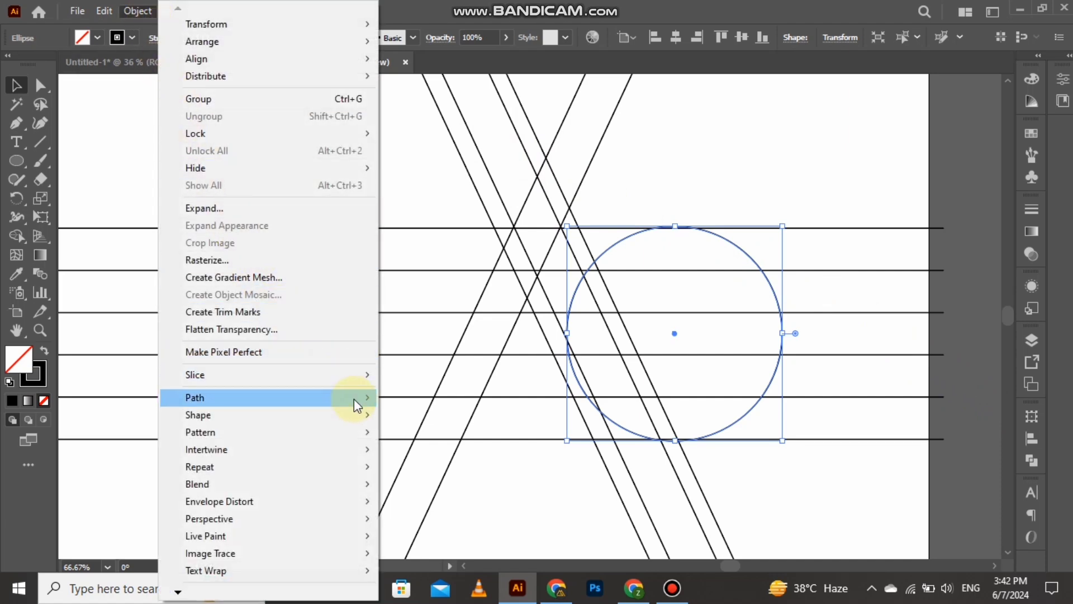
{"action": "mouse_move", "coordinate": [355, 399]}
{"action": "left_click", "coordinate": [488, 462]}
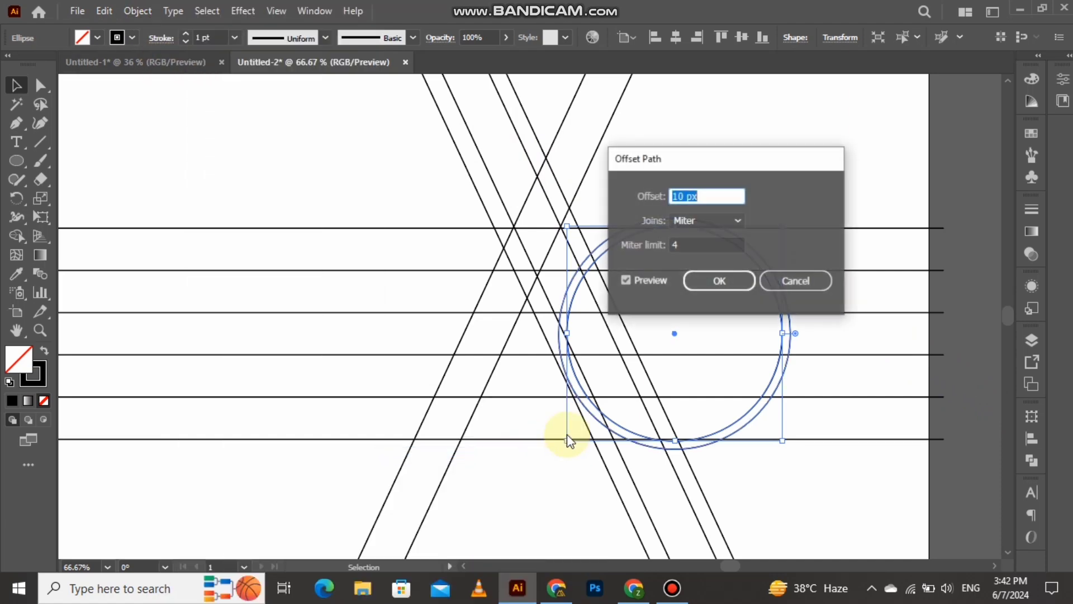
{"action": "scroll", "coordinate": [723, 195], "scroll_direction": "down", "scroll_amount": 20}
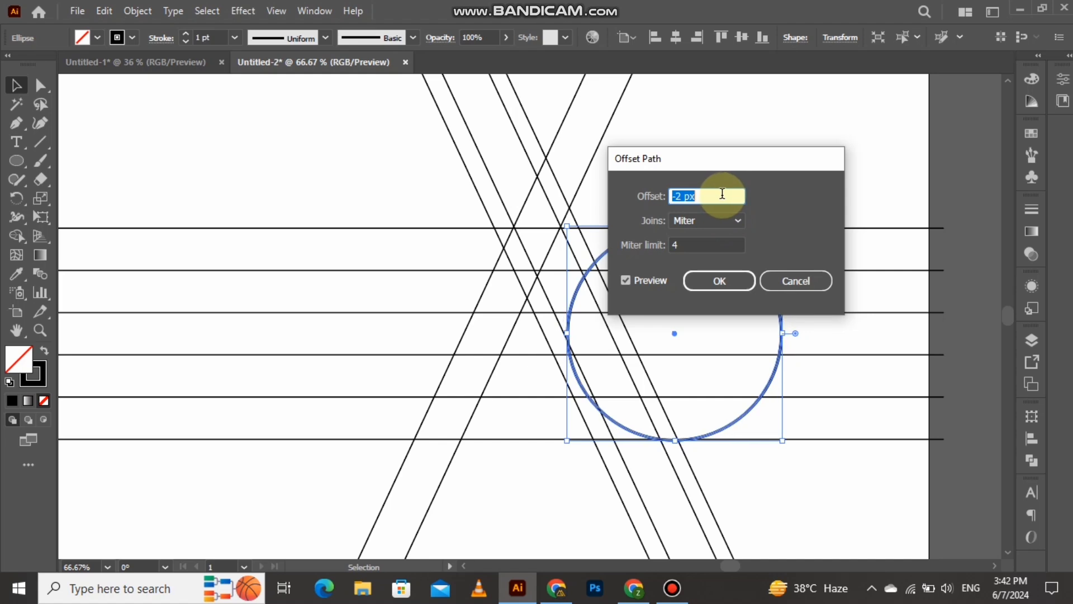
{"action": "scroll", "coordinate": [721, 196], "scroll_direction": "down", "scroll_amount": 20}
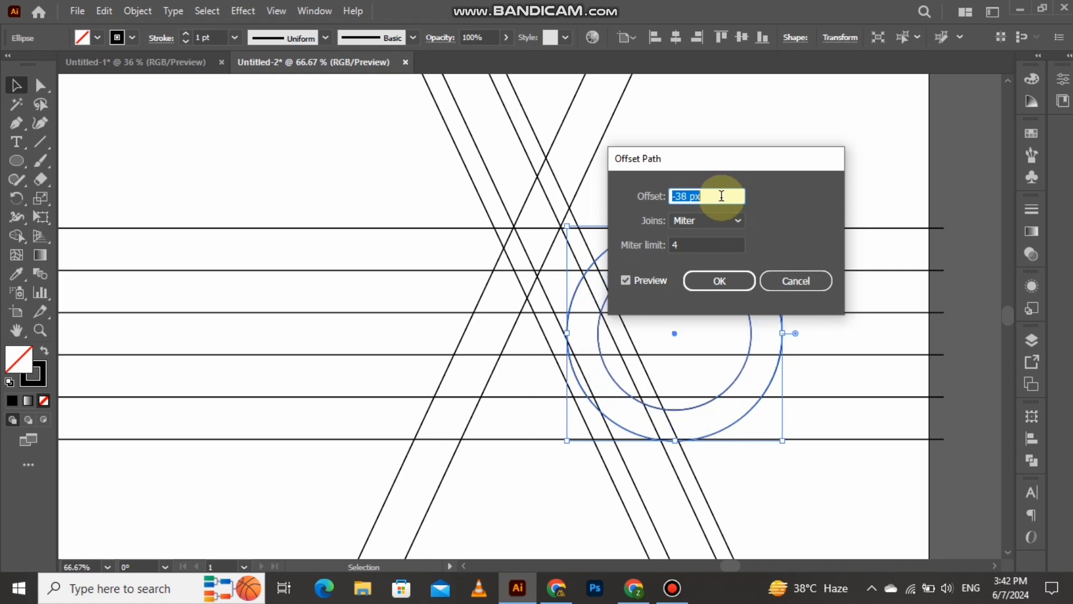
{"action": "scroll", "coordinate": [721, 196], "scroll_direction": "down", "scroll_amount": 3}
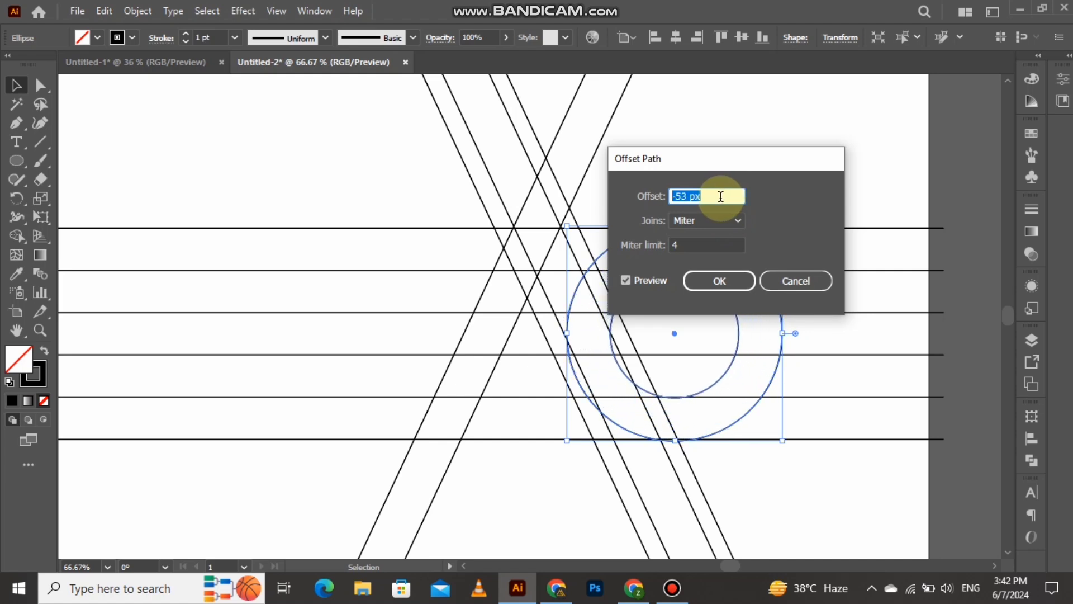
{"action": "scroll", "coordinate": [721, 196], "scroll_direction": "down", "scroll_amount": 1}
{"action": "left_click", "coordinate": [730, 281]}
{"action": "left_click", "coordinate": [730, 175]}
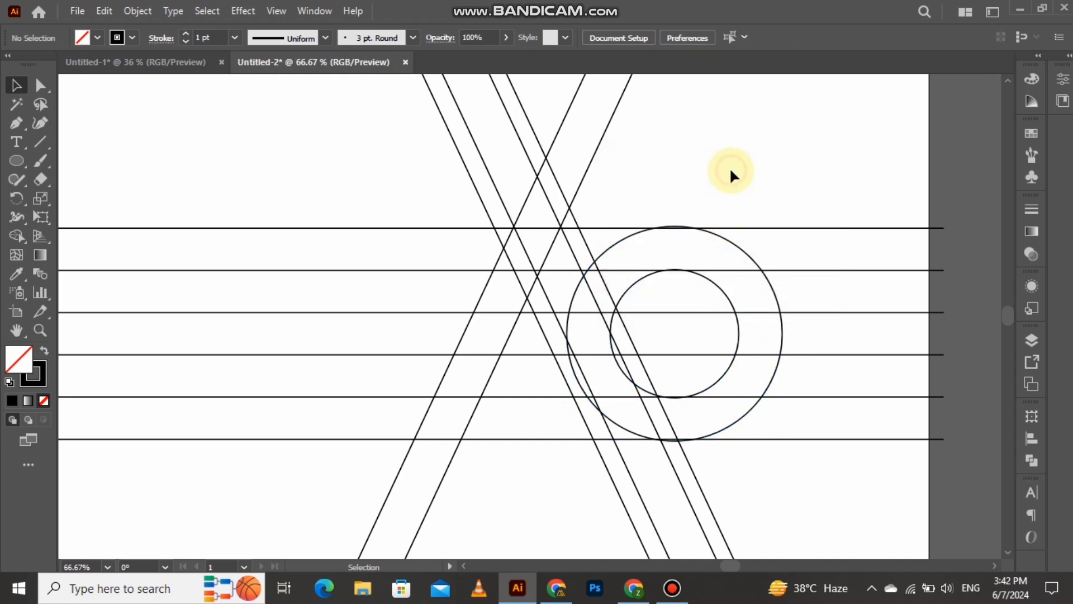
Select the whole grid, swap to black fill with no stroke, and merge the A's left leg and crossbar with Shape Builder.
{"action": "left_click_drag", "start_coordinate": [788, 163], "coordinate": [324, 492]}
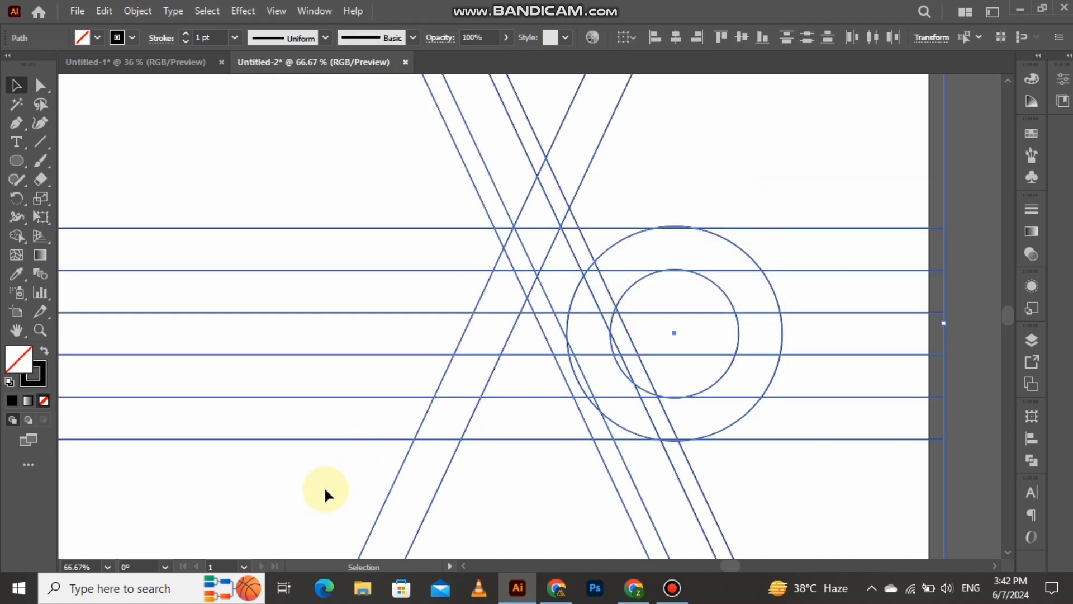
{"action": "left_click", "coordinate": [25, 237]}
{"action": "left_click", "coordinate": [45, 351]}
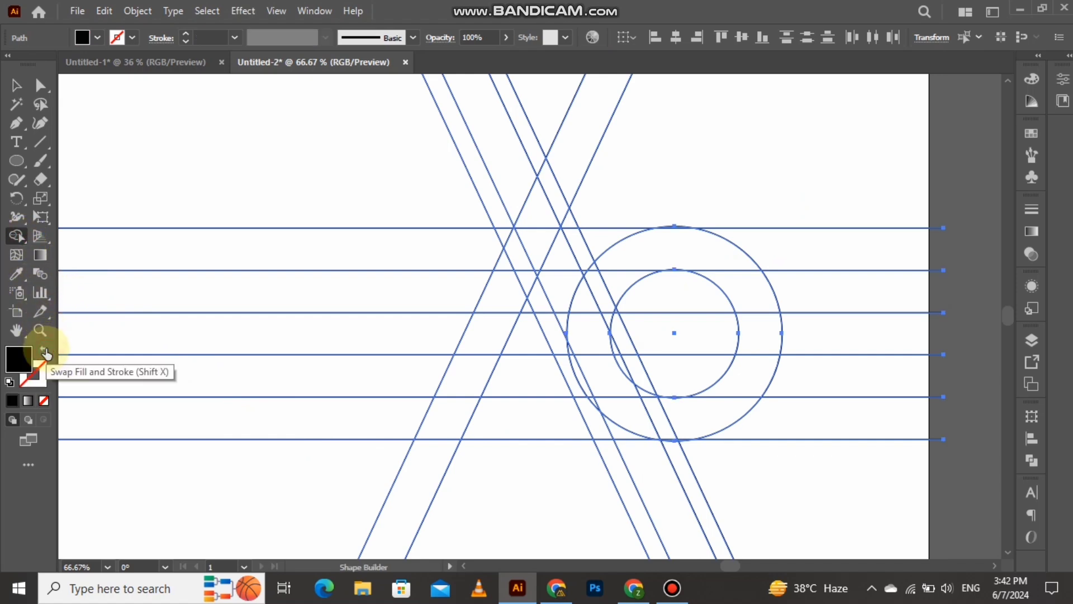
{"action": "mouse_move", "coordinate": [443, 415]}
{"action": "left_mouse_down"}
{"action": "mouse_move", "coordinate": [463, 383]}
{"action": "mouse_move", "coordinate": [520, 375]}
{"action": "left_mouse_up"}
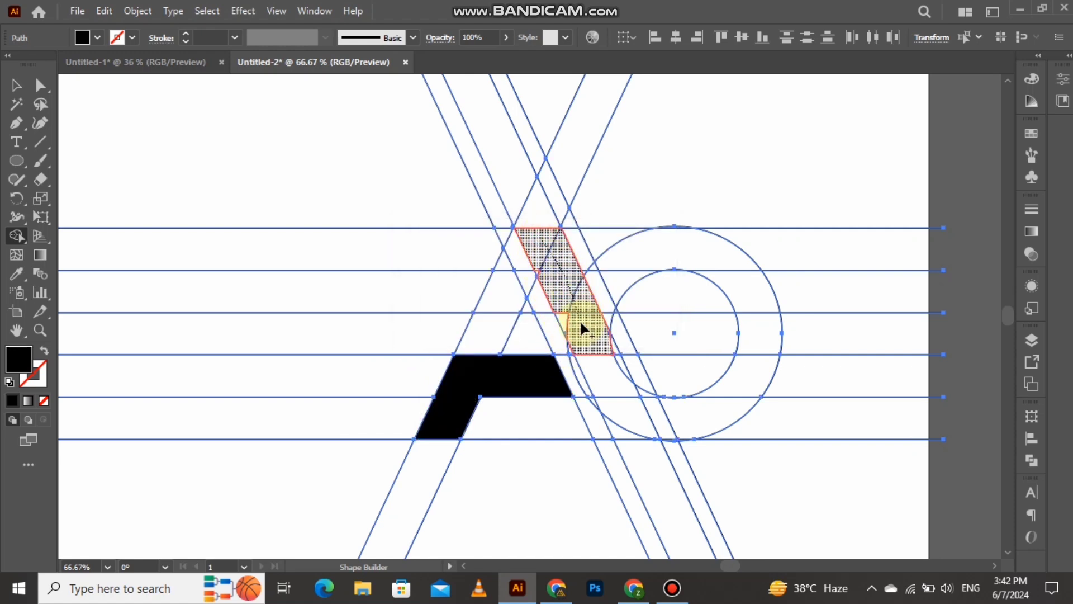
Merge the A's slanted right stem into one black band between the uppermost and lowest horizontal lines with Shape Builder.
{"action": "left_click_drag", "start_coordinate": [615, 425], "coordinate": [619, 427]}
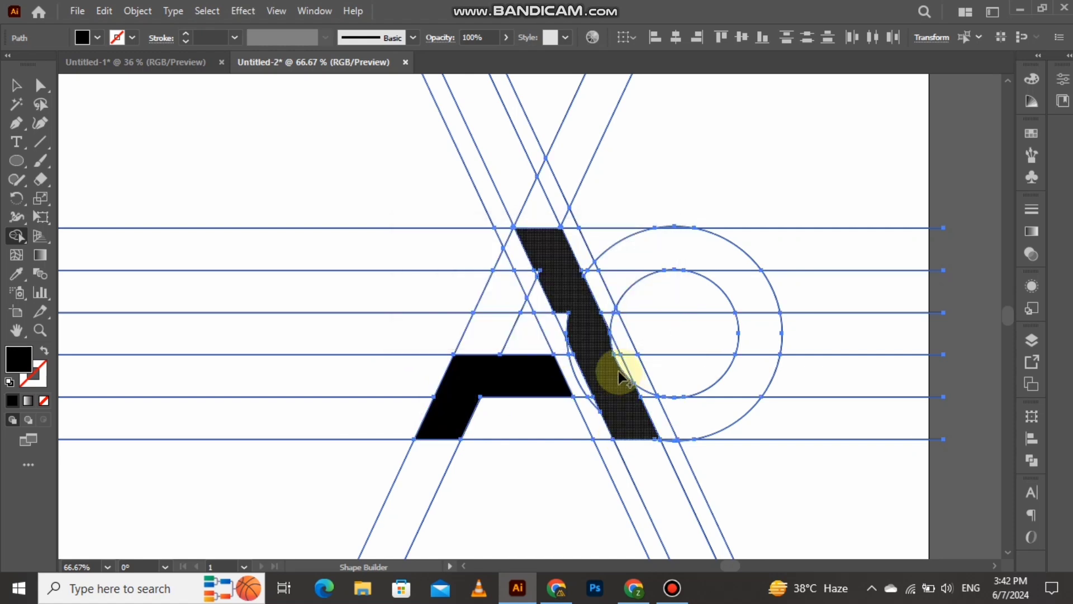
{"action": "scroll", "coordinate": [610, 339], "scroll_direction": "up", "scroll_amount": 2}
{"action": "left_click_drag", "start_coordinate": [610, 352], "coordinate": [630, 413]}
{"action": "mouse_move", "coordinate": [446, 183]}
{"action": "left_mouse_down"}
{"action": "mouse_move", "coordinate": [496, 292]}
{"action": "mouse_move", "coordinate": [446, 235]}
{"action": "left_mouse_up"}
{"action": "scroll", "coordinate": [445, 233], "scroll_direction": "down", "scroll_amount": 2}
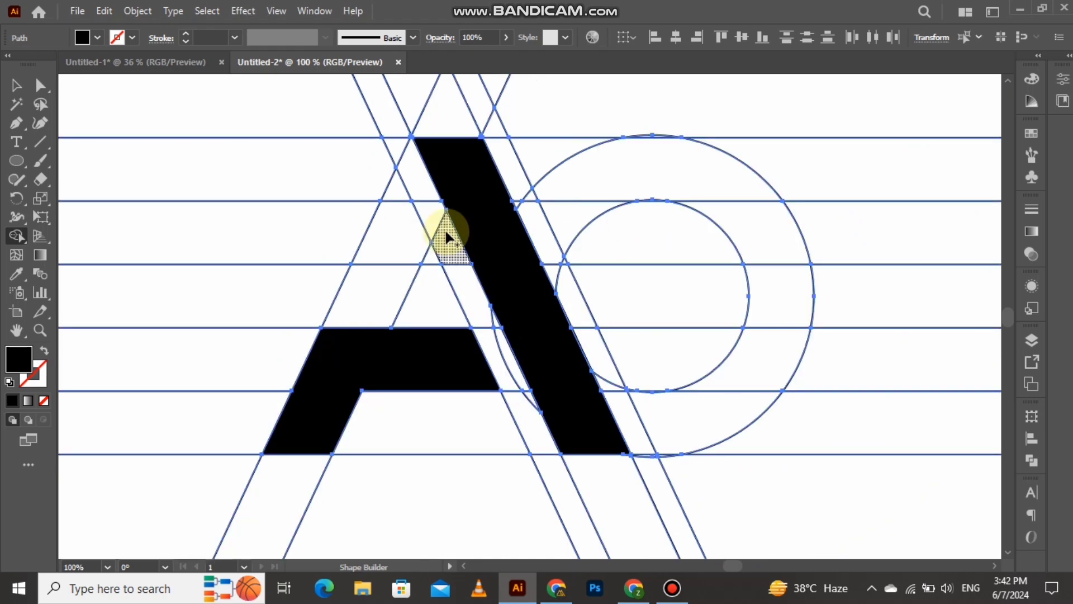
Merge the D's top bar and the ring between the circles down to the foot of the A's stem, including the small edge slivers.
{"action": "left_click_drag", "start_coordinate": [542, 159], "coordinate": [586, 169]}
{"action": "mouse_move", "coordinate": [698, 196]}
{"action": "left_mouse_down"}
{"action": "mouse_move", "coordinate": [766, 242]}
{"action": "mouse_move", "coordinate": [774, 282]}
{"action": "mouse_move", "coordinate": [763, 354]}
{"action": "mouse_move", "coordinate": [737, 393]}
{"action": "mouse_move", "coordinate": [706, 411]}
{"action": "mouse_move", "coordinate": [610, 427]}
{"action": "left_mouse_up"}
{"action": "scroll", "coordinate": [670, 386], "scroll_direction": "up", "scroll_amount": 6}
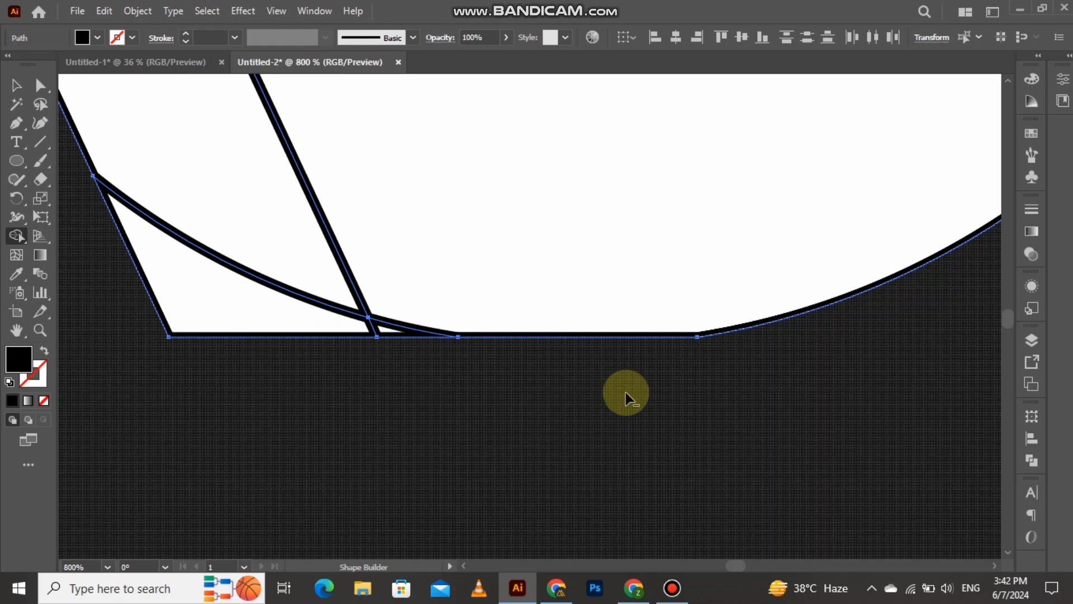
{"action": "scroll", "coordinate": [625, 399], "scroll_direction": "down", "scroll_amount": 5}
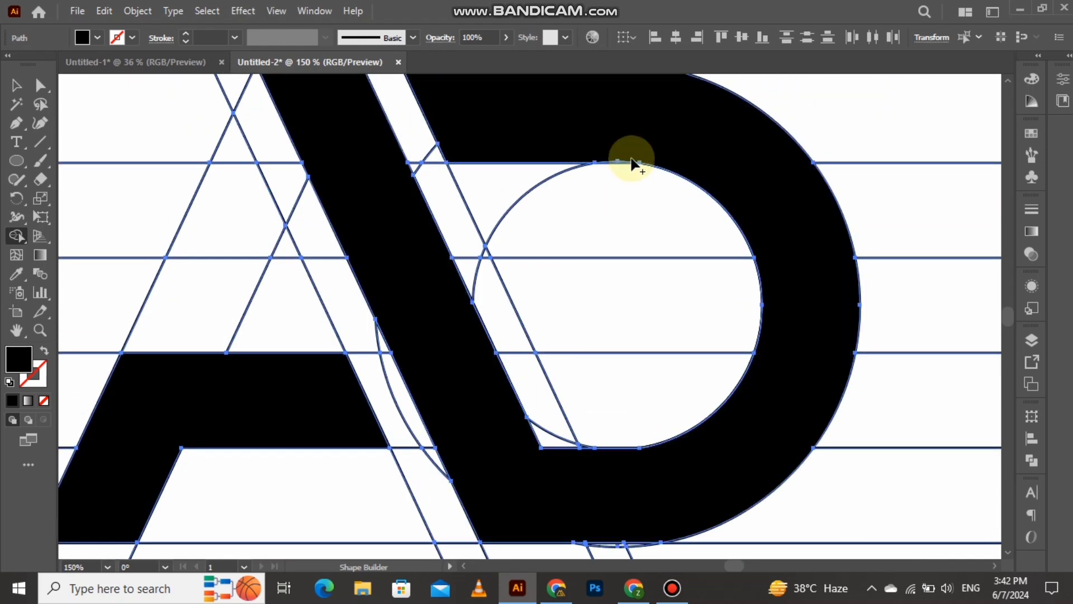
{"action": "scroll", "coordinate": [624, 193], "scroll_direction": "up", "scroll_amount": 4}
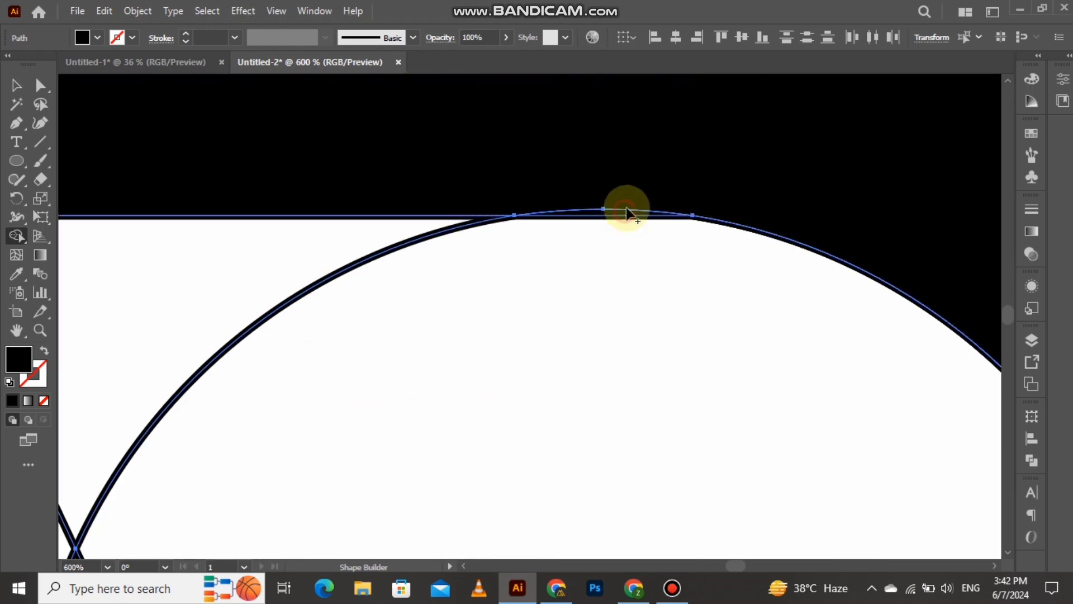
{"action": "left_click", "coordinate": [627, 212]}
{"action": "scroll", "coordinate": [631, 208], "scroll_direction": "down", "scroll_amount": 6}
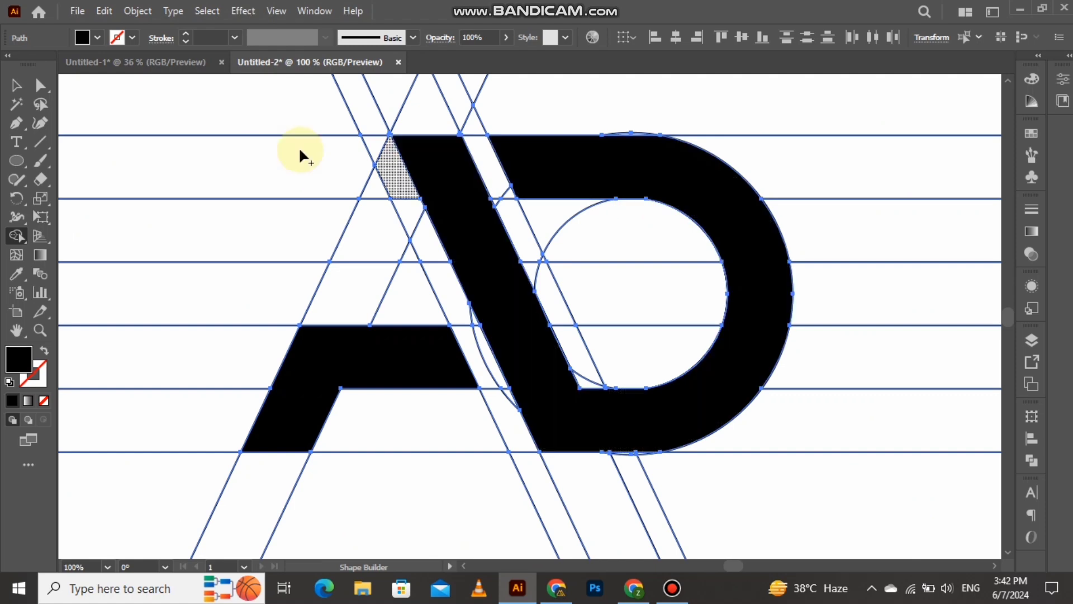
Select all the stroked construction lines and arcs with the Magic Wand and delete them, keeping only the black letter shapes.
{"action": "left_click", "coordinate": [15, 85]}
{"action": "left_click", "coordinate": [153, 106]}
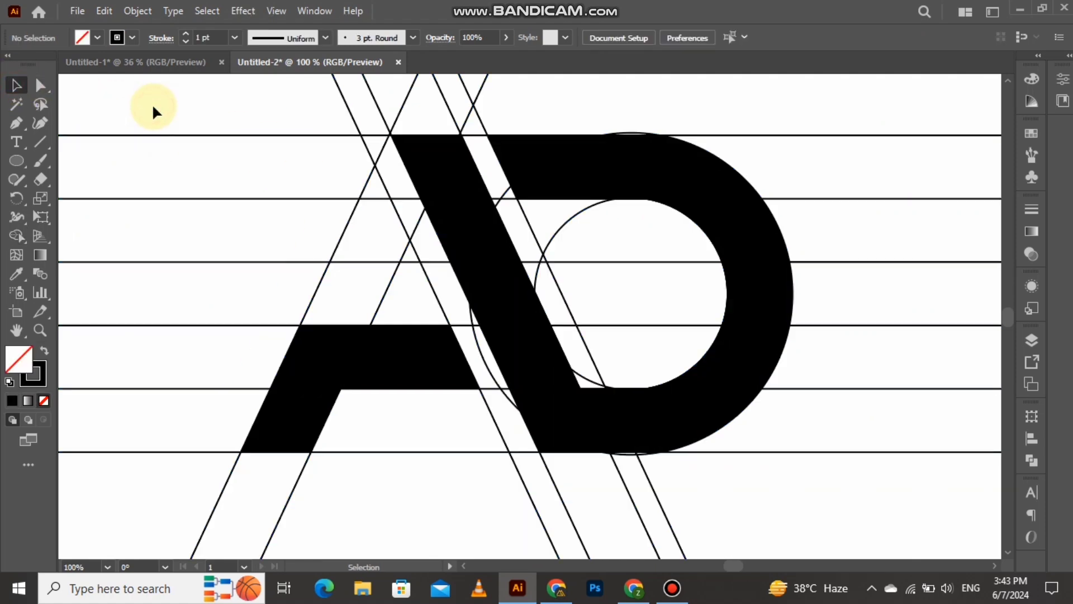
{"action": "key", "text": "ctrl+0"}
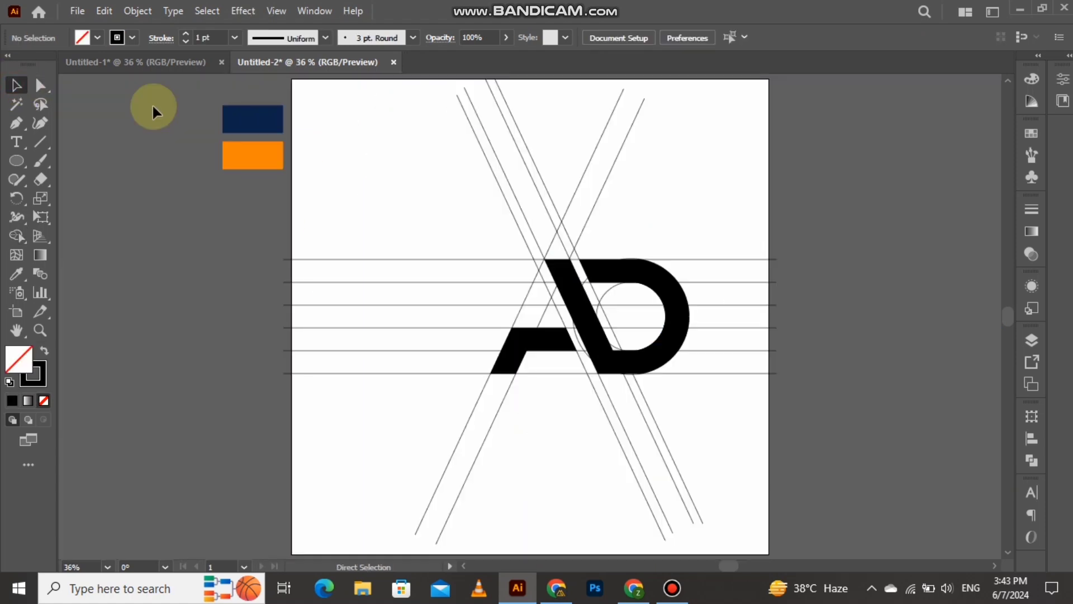
{"action": "left_click", "coordinate": [22, 109]}
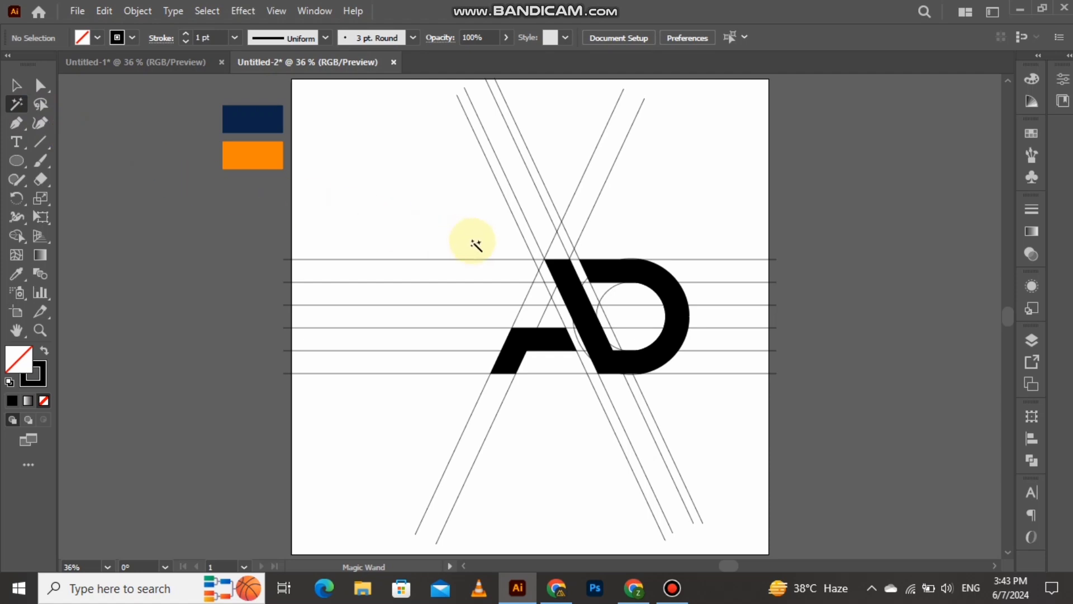
{"action": "left_click", "coordinate": [535, 262]}
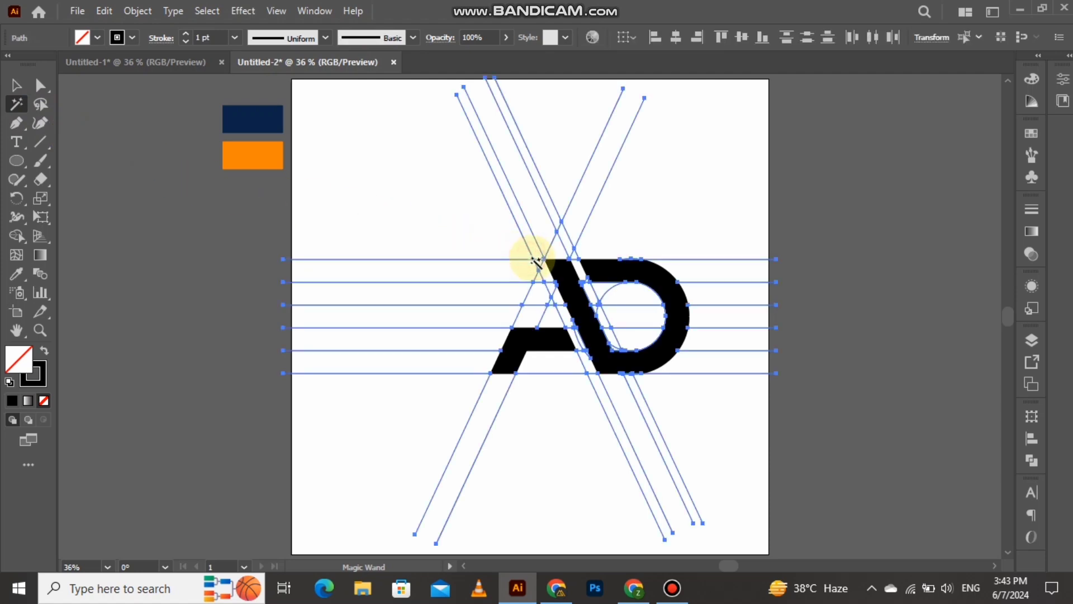
{"action": "key", "text": "Delete"}
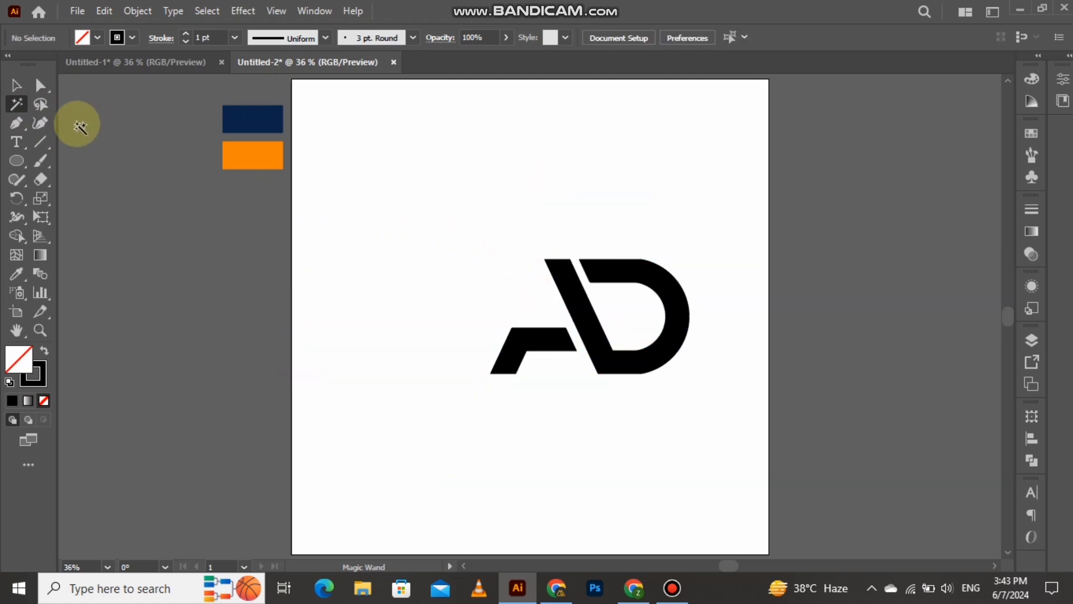
Select all the black AD letter shapes and group them.
{"action": "left_click", "coordinate": [17, 85]}
{"action": "left_click", "coordinate": [618, 252]}
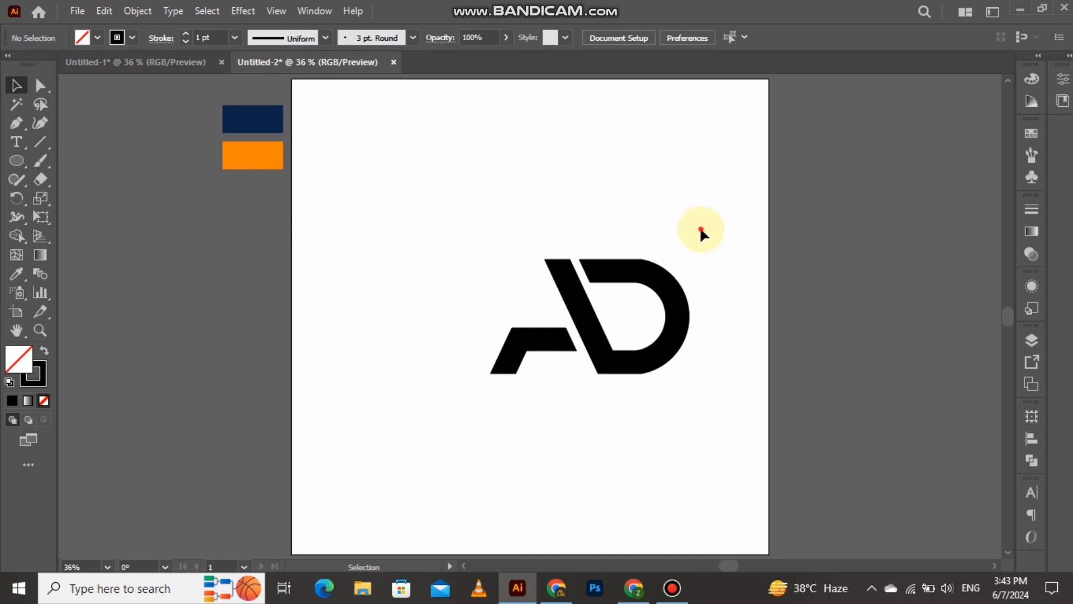
{"action": "left_click_drag", "start_coordinate": [699, 226], "coordinate": [488, 393]}
{"action": "left_click", "coordinate": [617, 235]}
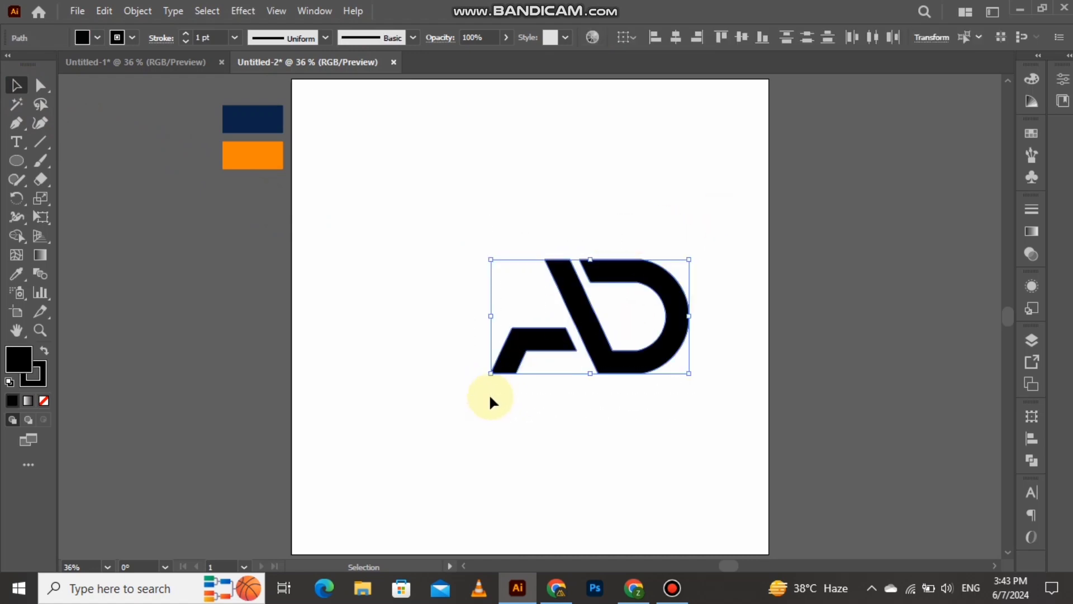
{"action": "right_click", "coordinate": [568, 305]}
{"action": "left_click", "coordinate": [612, 341]}
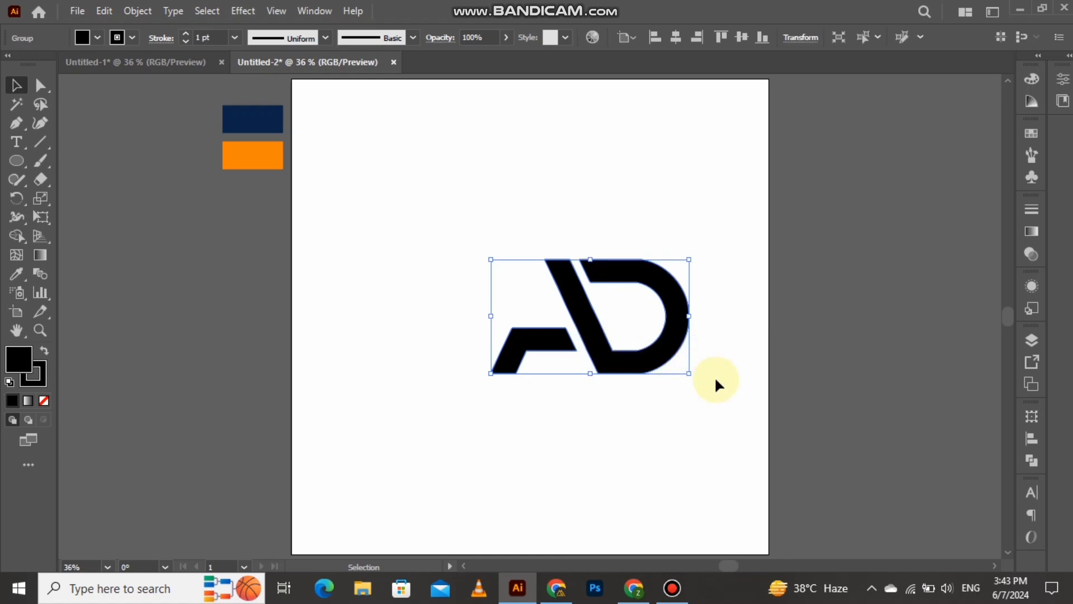
Center the AD group horizontally on the artboard and scale it up proportionally to roughly one and a half times its size.
{"action": "left_click", "coordinate": [1031, 438]}
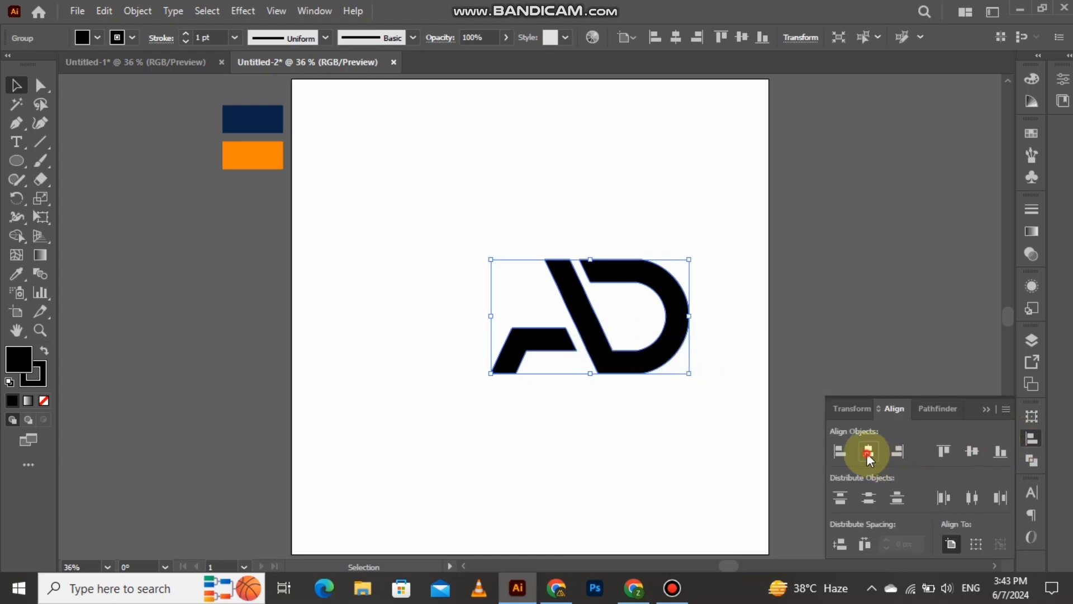
{"action": "left_click", "coordinate": [868, 457]}
{"action": "left_click", "coordinate": [985, 409]}
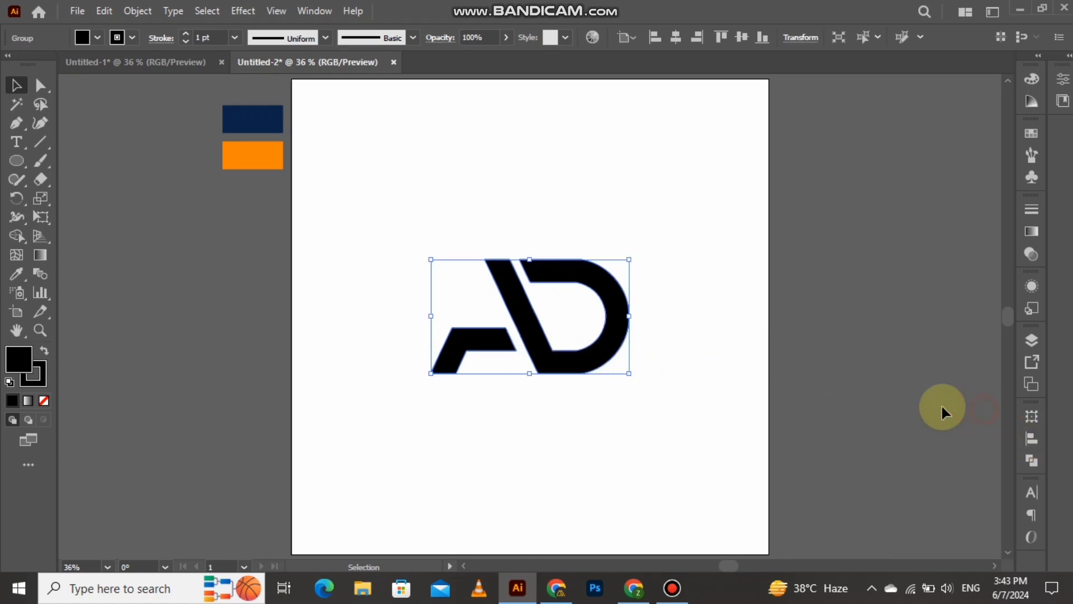
{"action": "left_click_drag", "start_coordinate": [629, 374], "coordinate": [704, 433]}
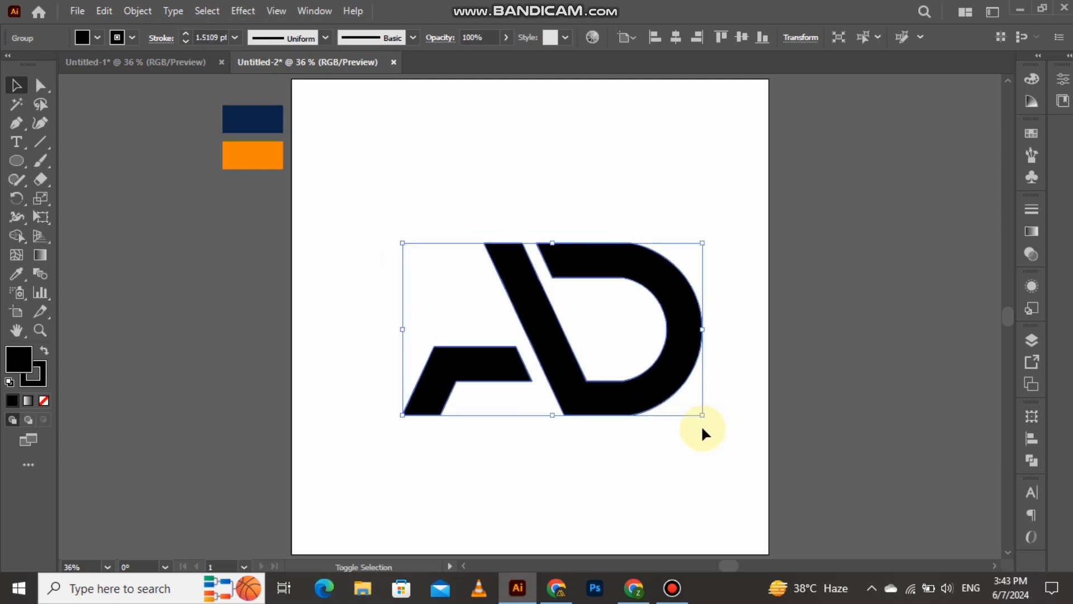
{"action": "left_click", "coordinate": [718, 283]}
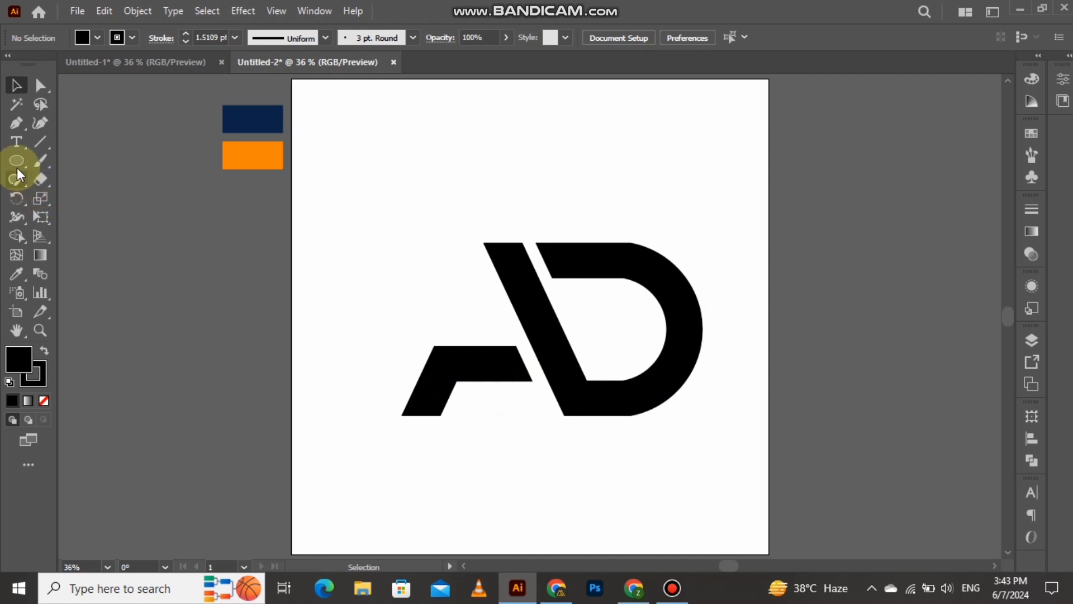
Create a 1080 px by 1080 px rectangle as a background square.
{"action": "left_click_drag", "start_coordinate": [16, 162], "coordinate": [61, 158]}
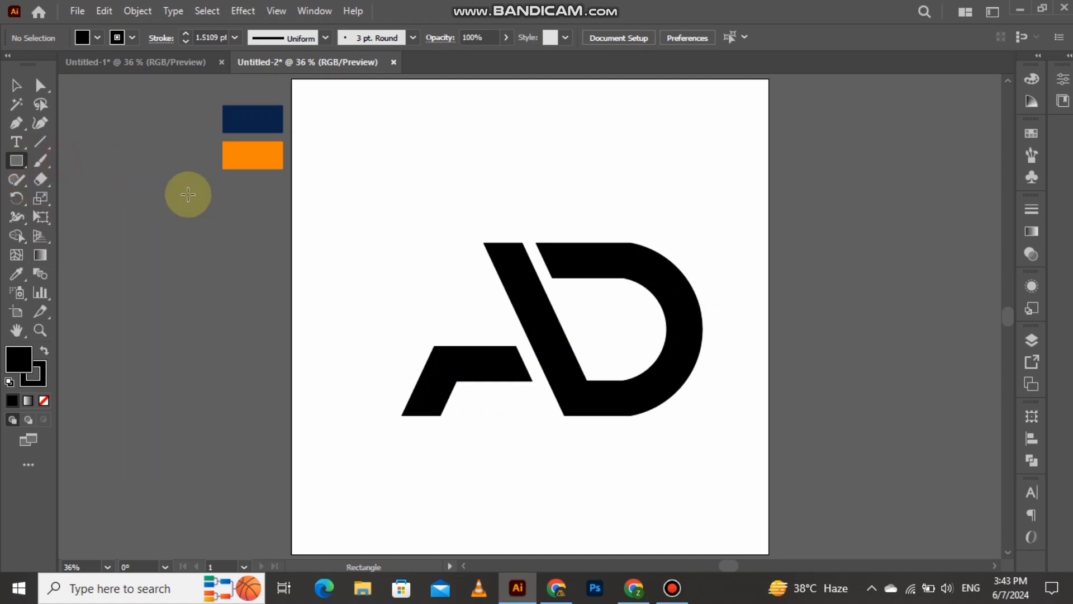
{"action": "left_click", "coordinate": [322, 173]}
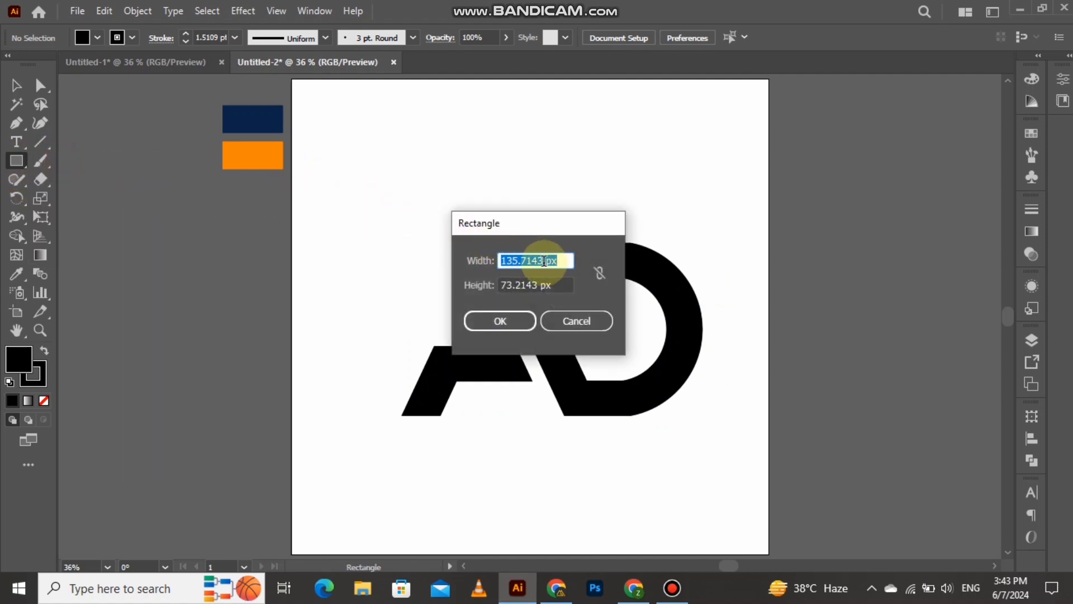
{"action": "type", "text": "1"}
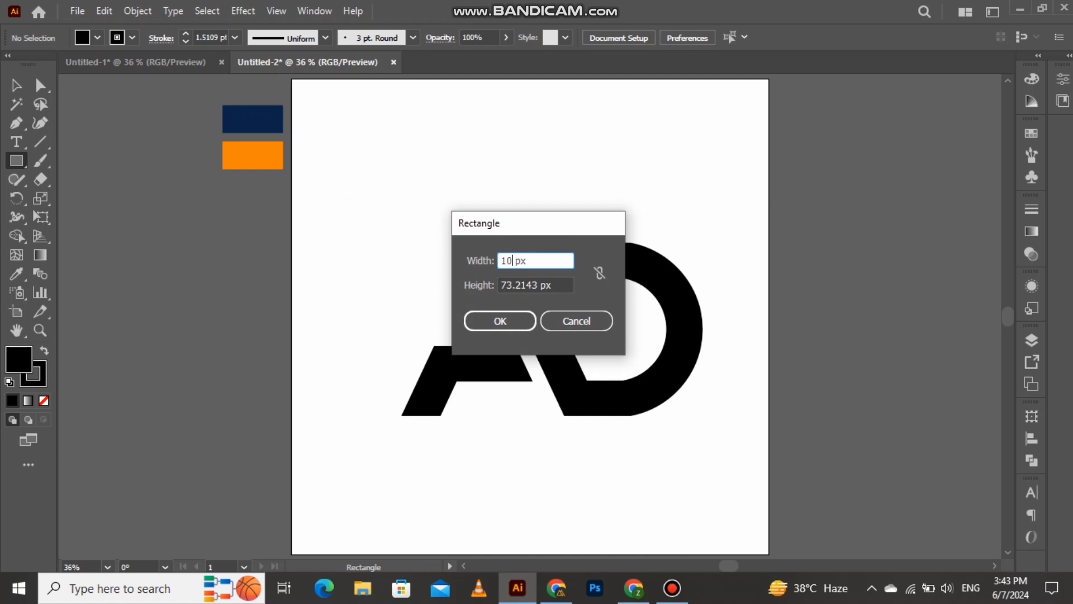
{"action": "type", "text": "080"}
{"action": "double_click", "coordinate": [511, 284]}
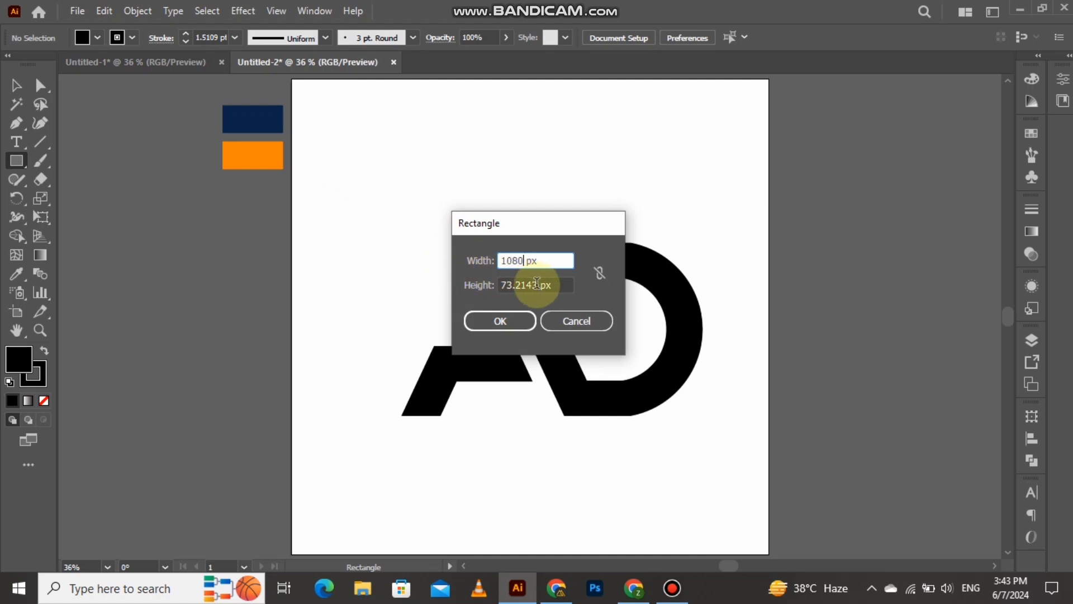
{"action": "type", "text": "1080"}
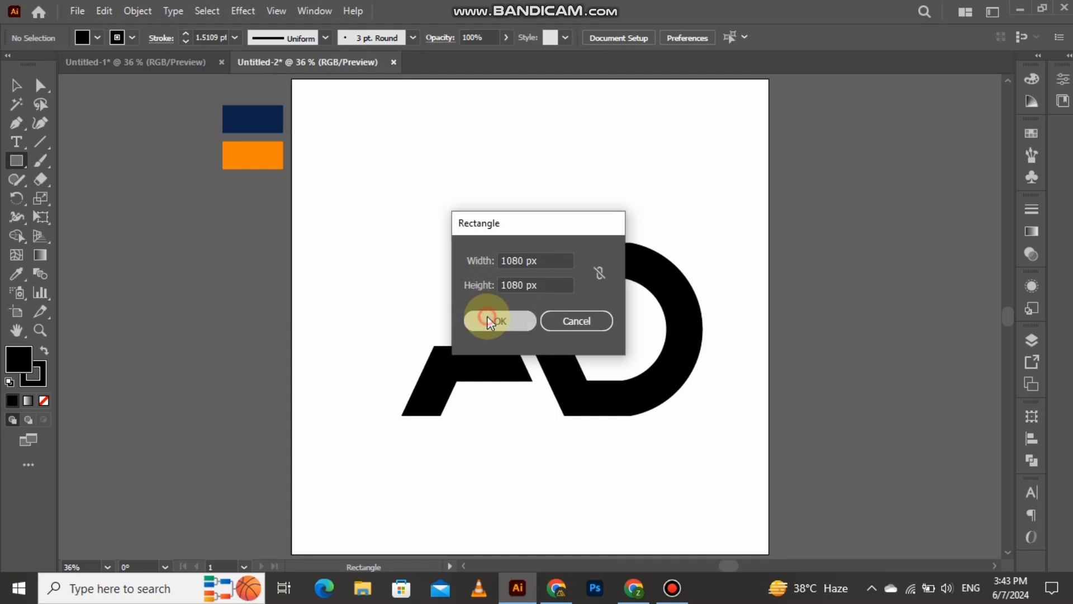
{"action": "left_click", "coordinate": [487, 317]}
{"action": "left_click", "coordinate": [17, 84]}
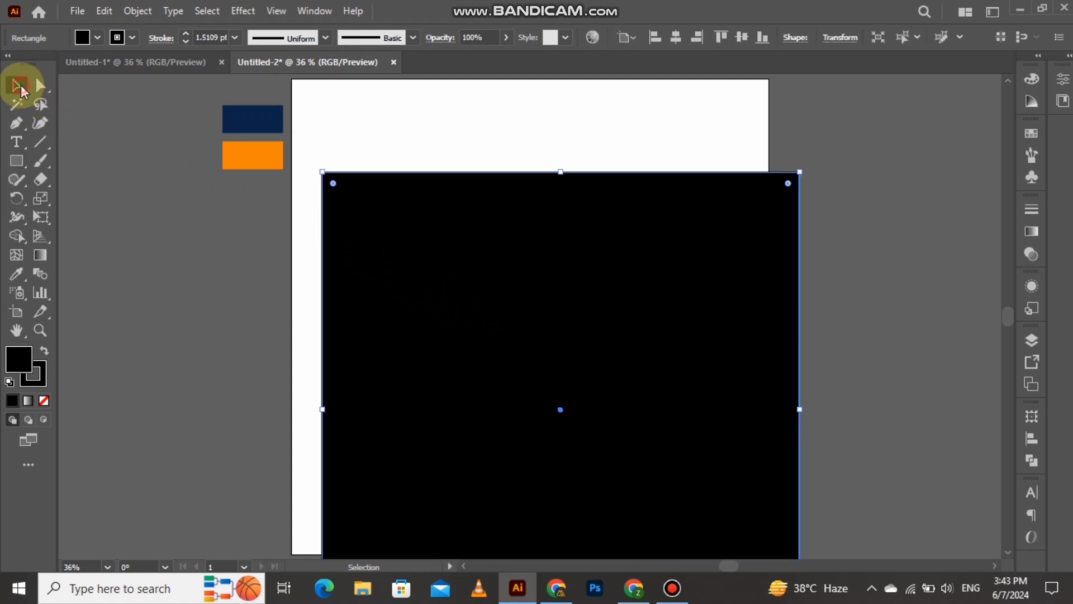
Center the background square horizontally and vertically on the artboard and send it to the back.
{"action": "left_click", "coordinate": [677, 38]}
{"action": "left_click", "coordinate": [740, 37]}
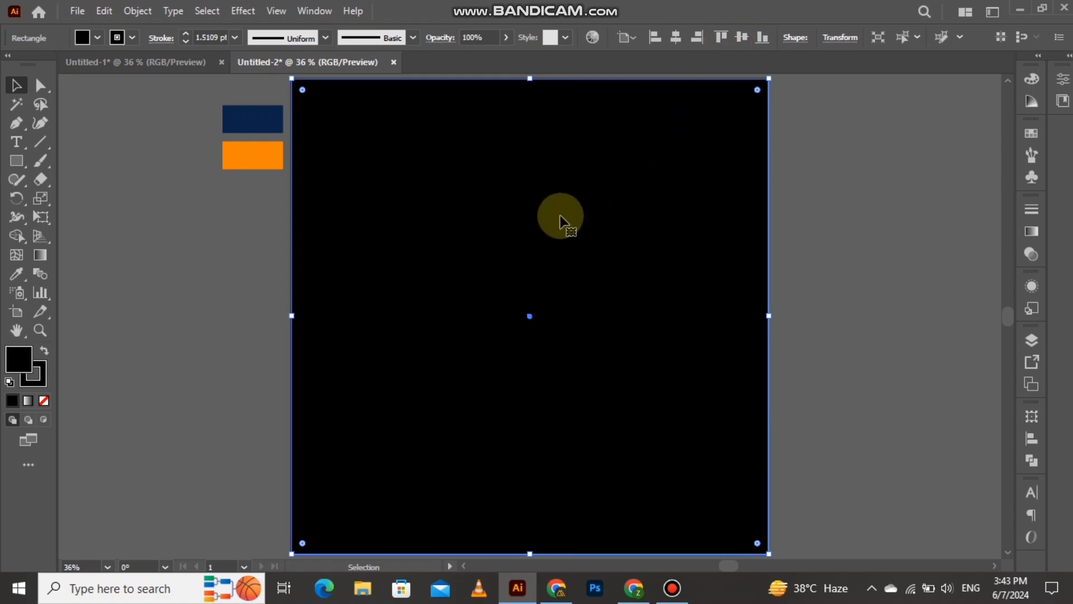
{"action": "right_click", "coordinate": [481, 251]}
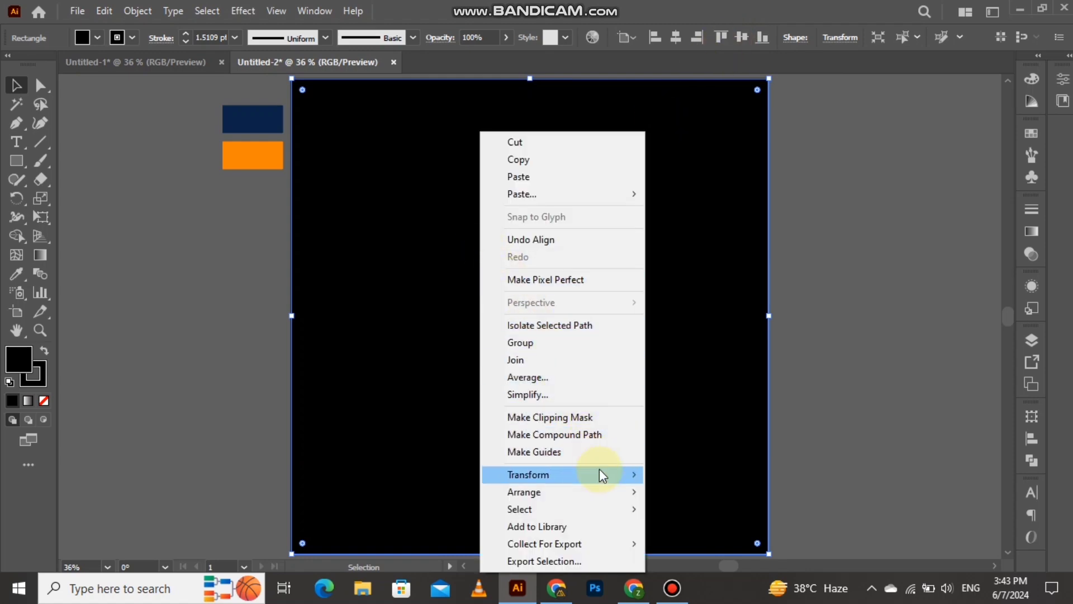
{"action": "mouse_move", "coordinate": [604, 492]}
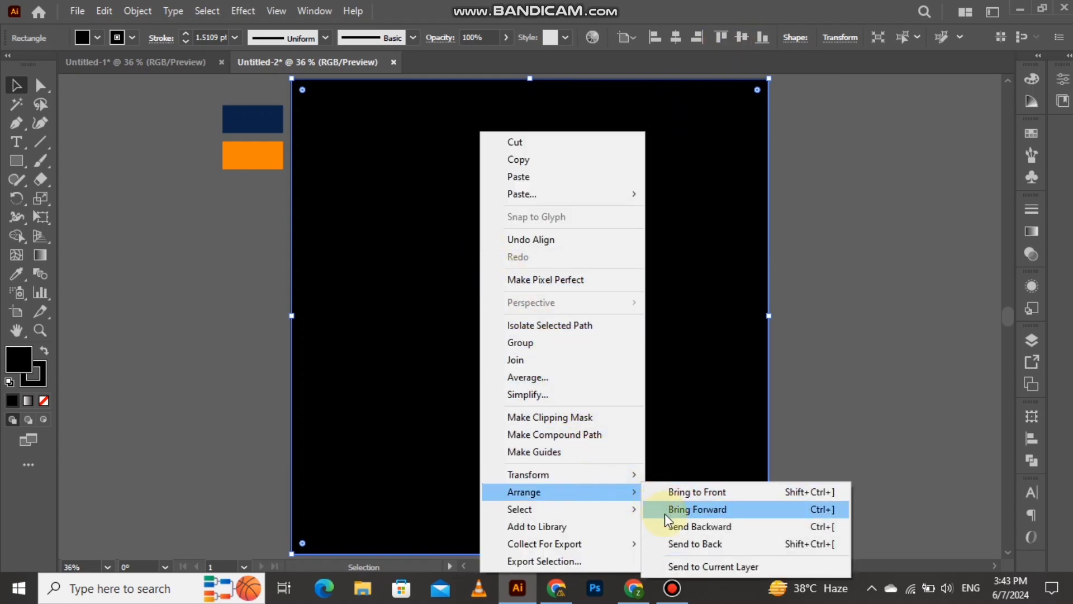
{"action": "left_click", "coordinate": [675, 543]}
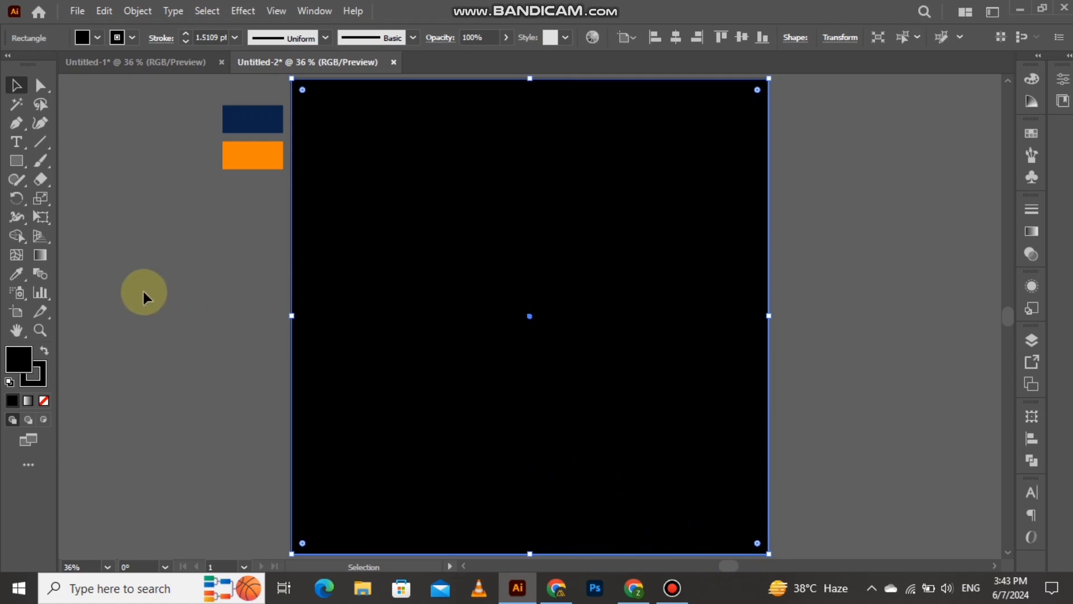
Fill the background square with the navy swatch's color using the Eyedropper and lock it.
{"action": "left_click", "coordinate": [17, 274]}
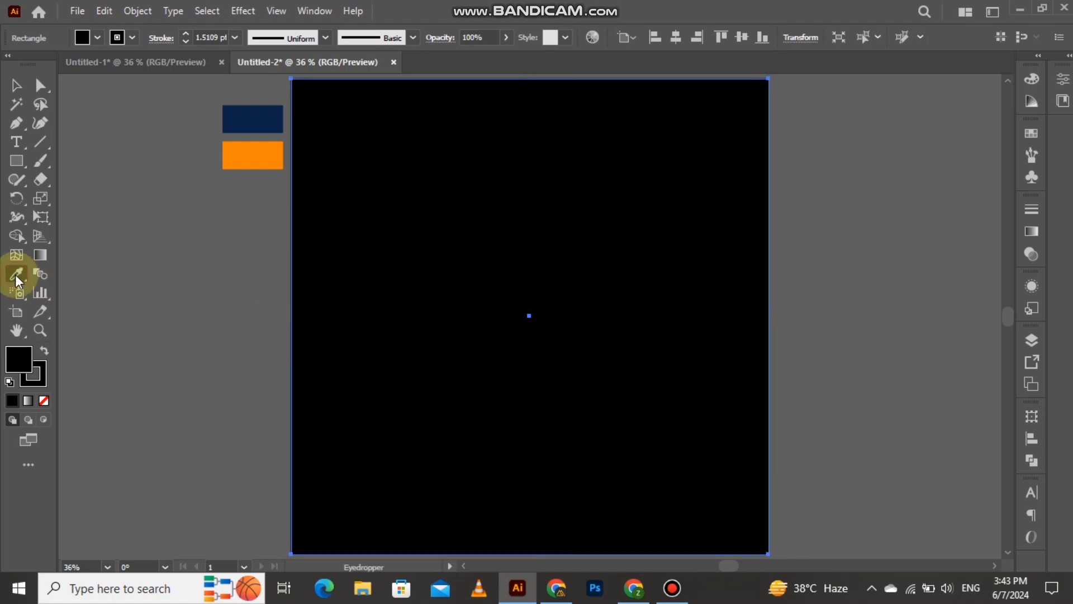
{"action": "left_click", "coordinate": [242, 118]}
{"action": "left_click", "coordinate": [16, 85]}
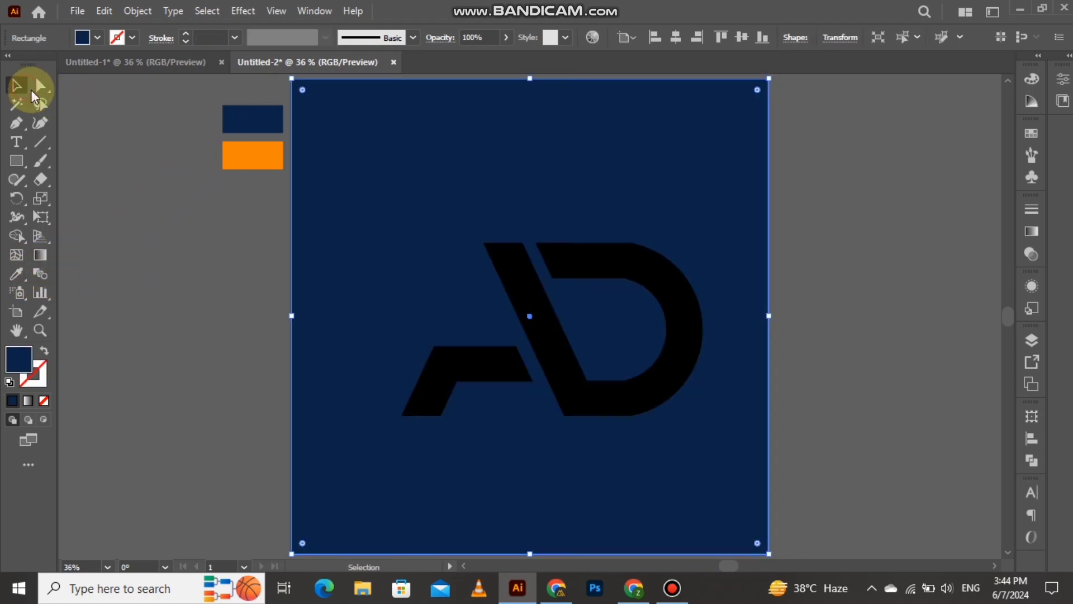
{"action": "key", "text": "ctrl+2"}
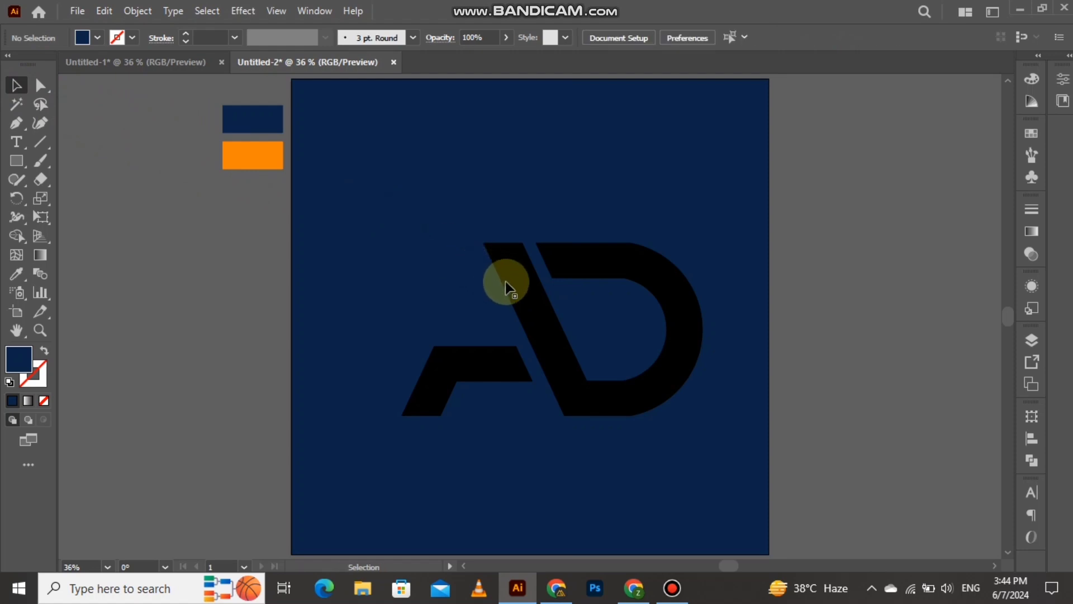
Recolor the AD group with the orange swatch and move it up to leave room for text below.
{"action": "left_click", "coordinate": [518, 292]}
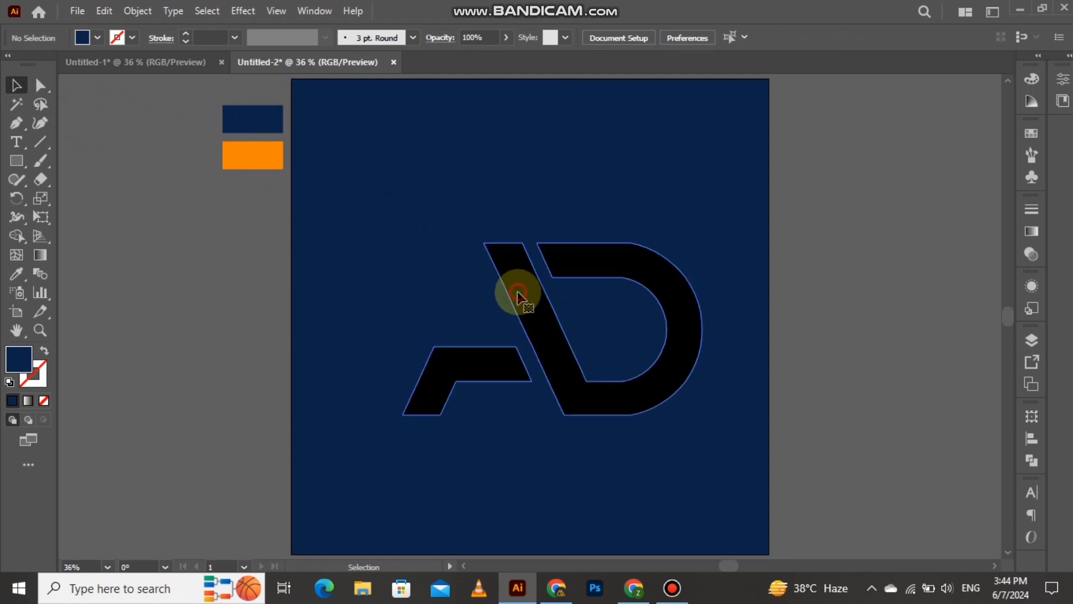
{"action": "left_click", "coordinate": [17, 274]}
{"action": "left_click", "coordinate": [250, 149]}
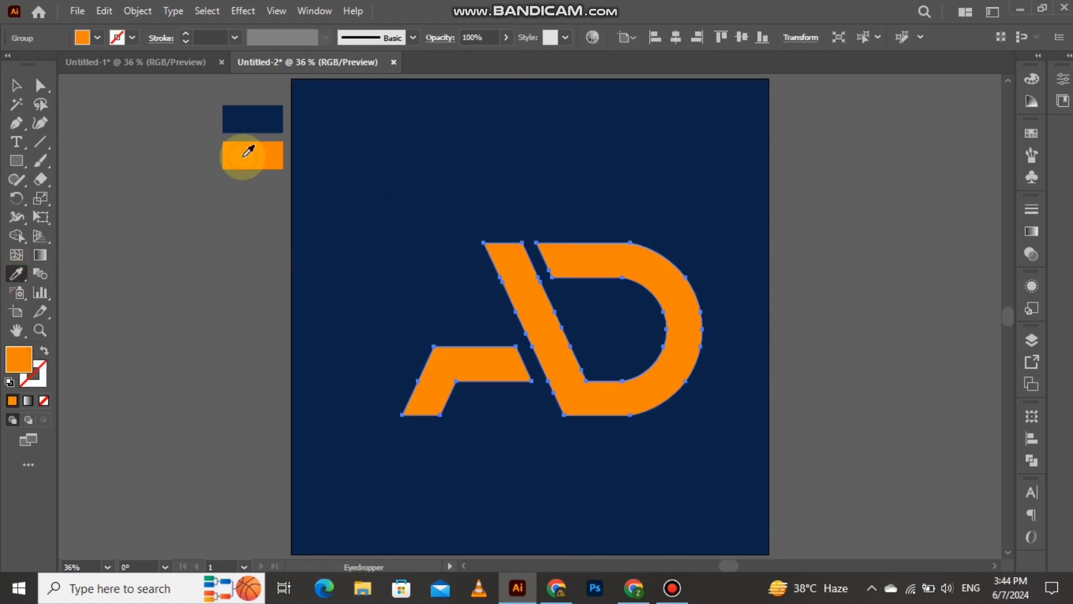
{"action": "left_click", "coordinate": [17, 85]}
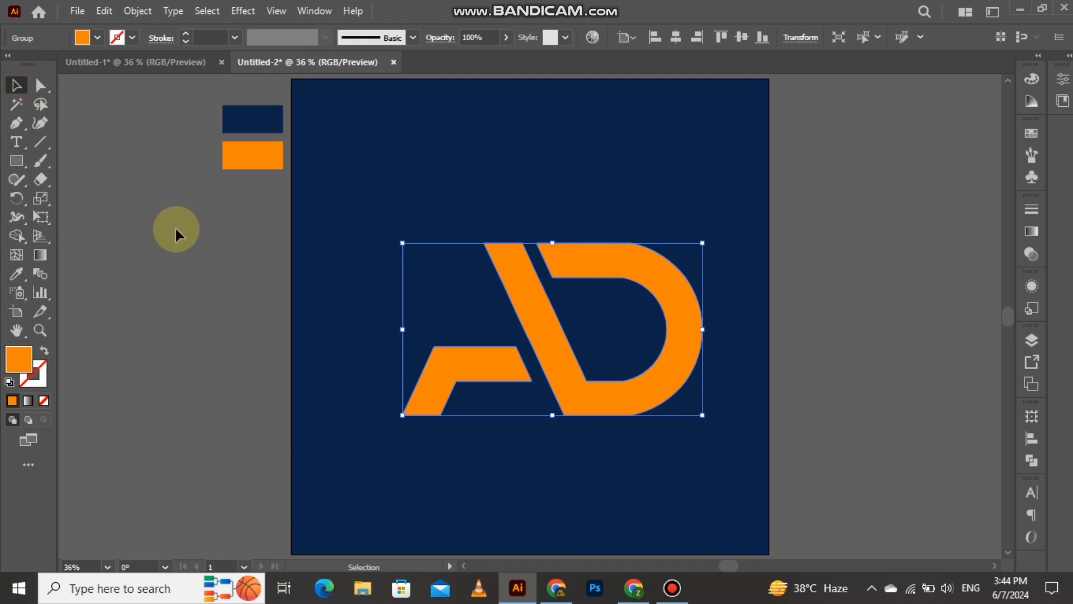
{"action": "left_click", "coordinate": [595, 330]}
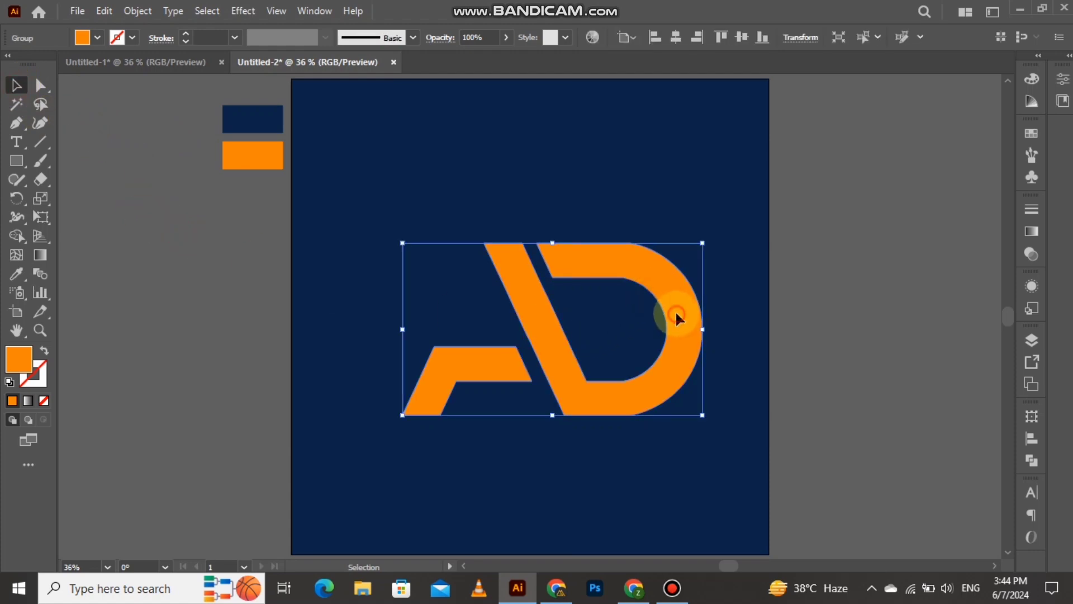
{"action": "left_click_drag", "start_coordinate": [675, 320], "coordinate": [664, 253]}
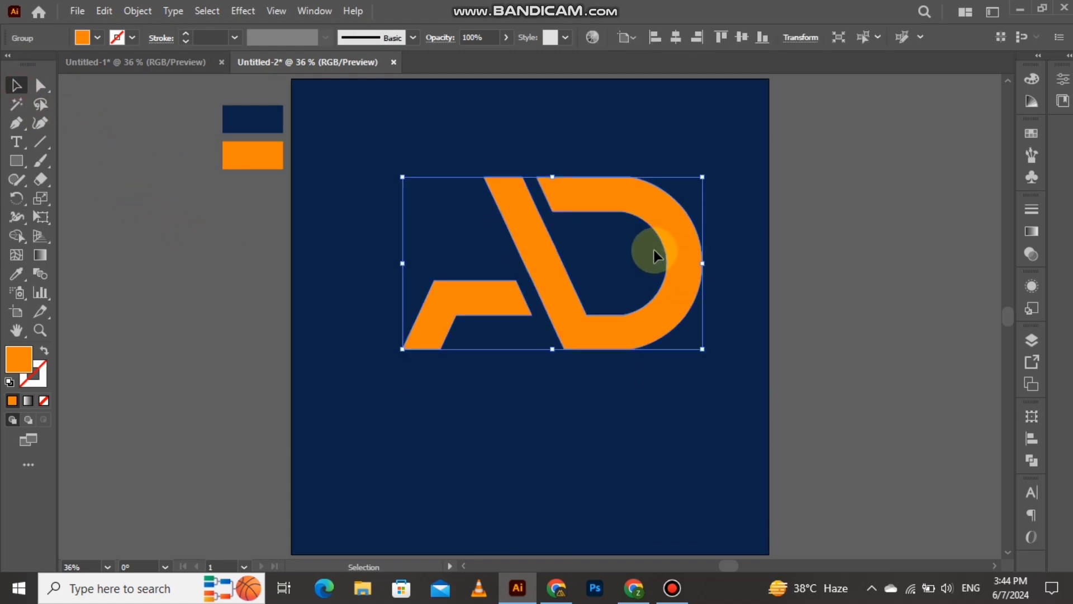
{"action": "left_click", "coordinate": [254, 292]}
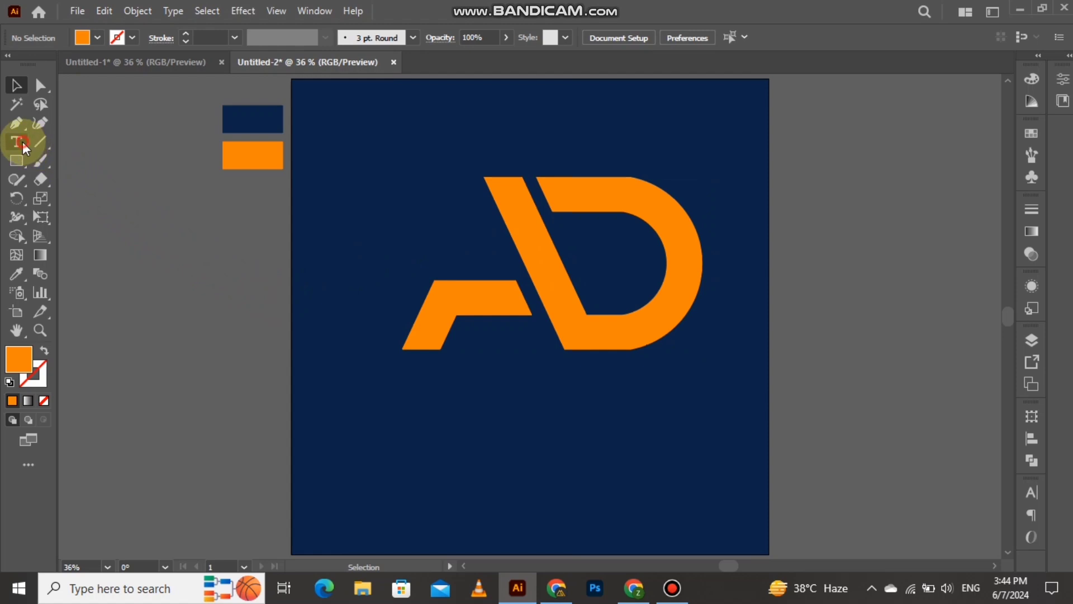
Add the text "A + D LOGO" at 72 pt below the AD letters.
{"action": "left_click", "coordinate": [439, 425]}
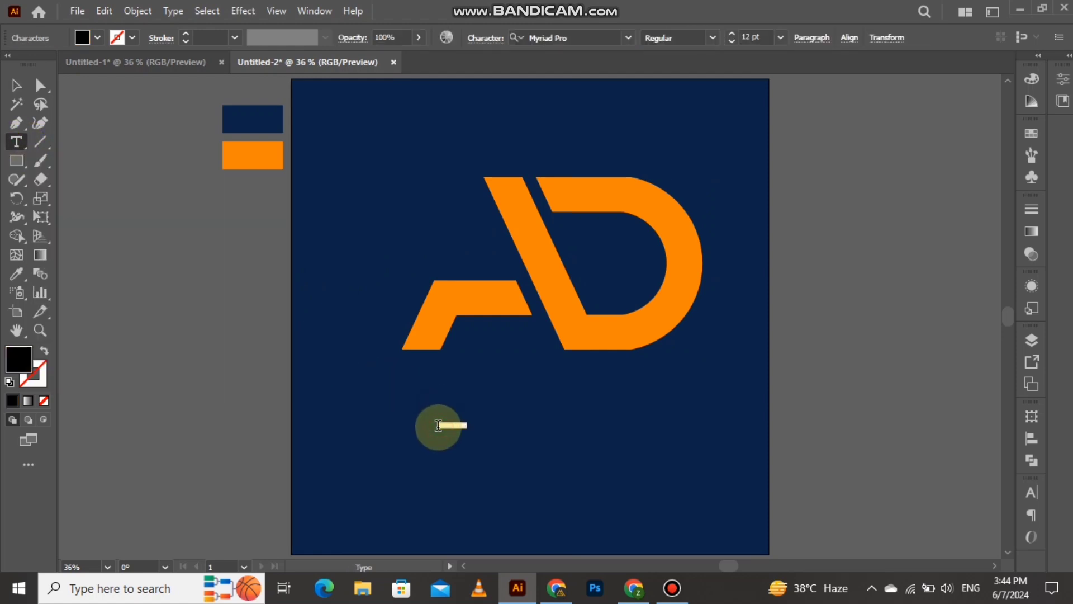
{"action": "left_click", "coordinate": [781, 38]}
{"action": "left_click", "coordinate": [806, 315]}
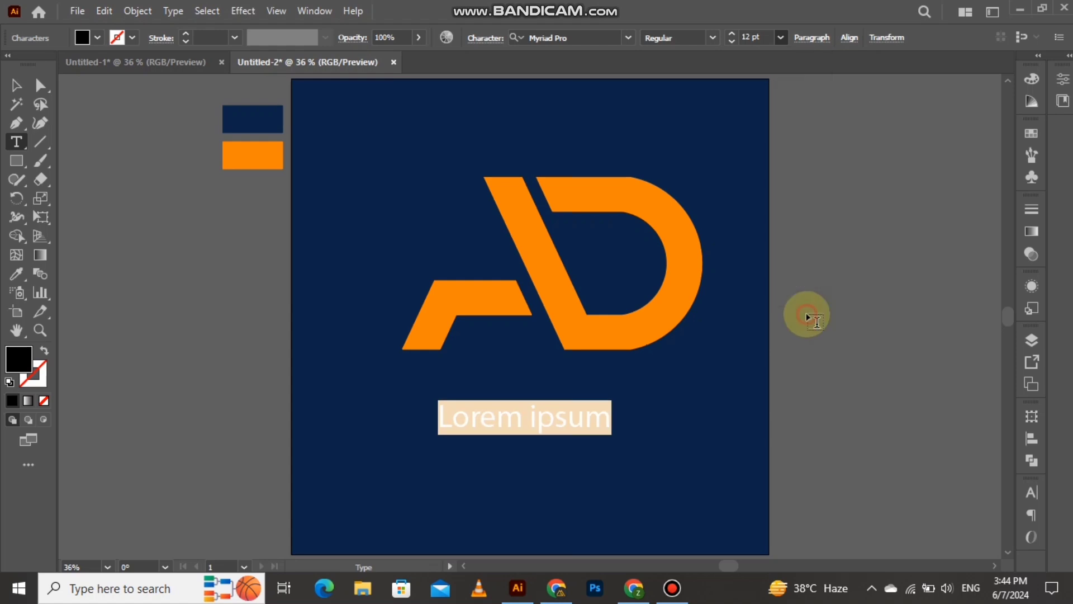
{"action": "key", "text": "BackSpace"}
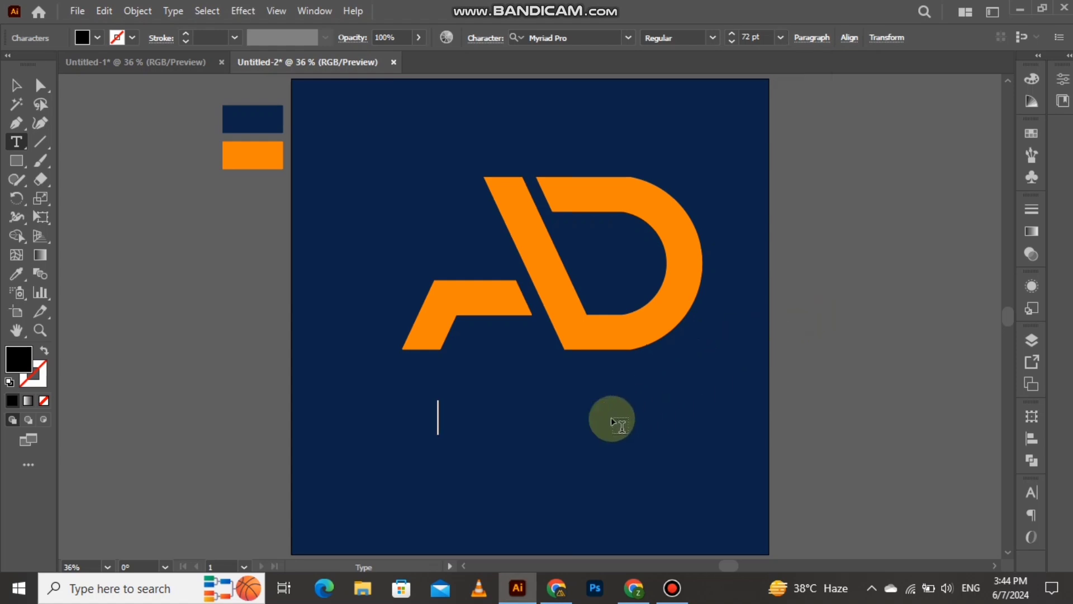
{"action": "type", "text": "A + D L"}
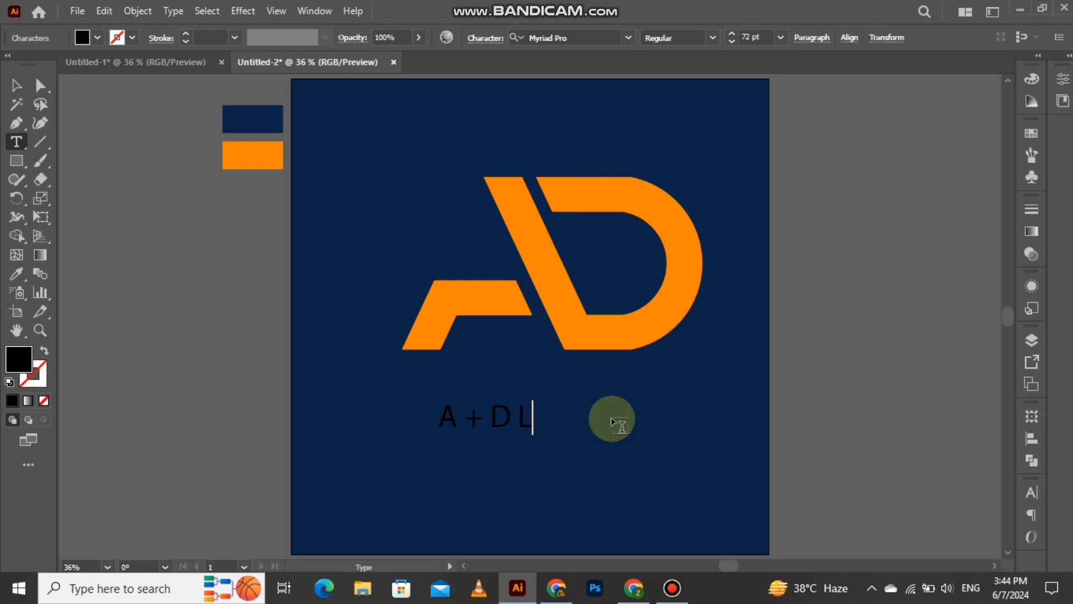
{"action": "type", "text": "OGO"}
{"action": "left_click", "coordinate": [18, 88]}
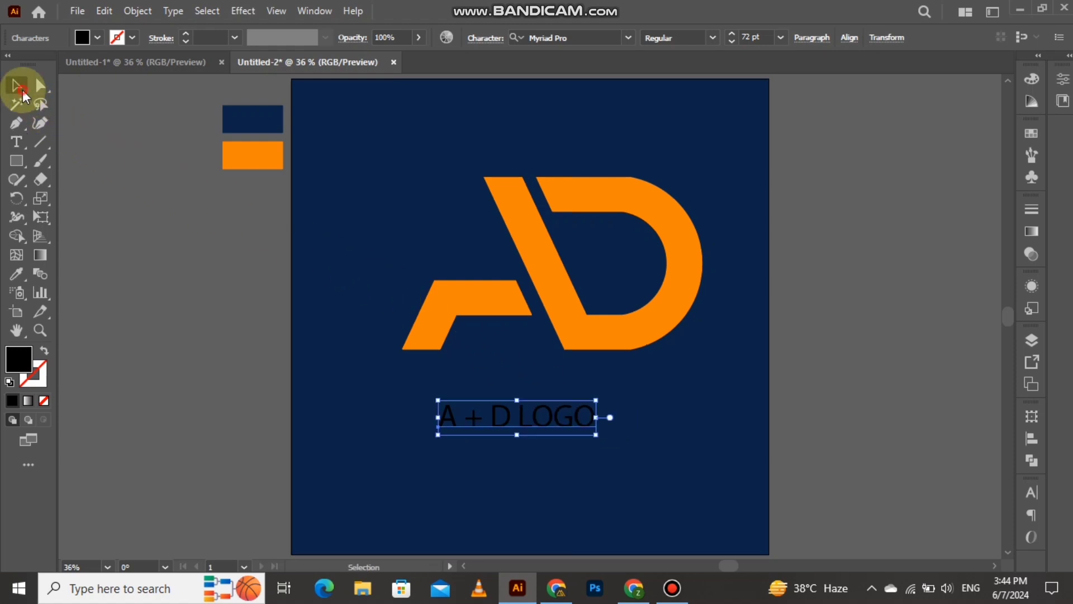
Set the "A + D LOGO" text to Montserrat ExtraBold and scale it up proportionally to about 93 pt.
{"action": "left_click", "coordinate": [566, 39]}
{"action": "type", "text": "mo"}
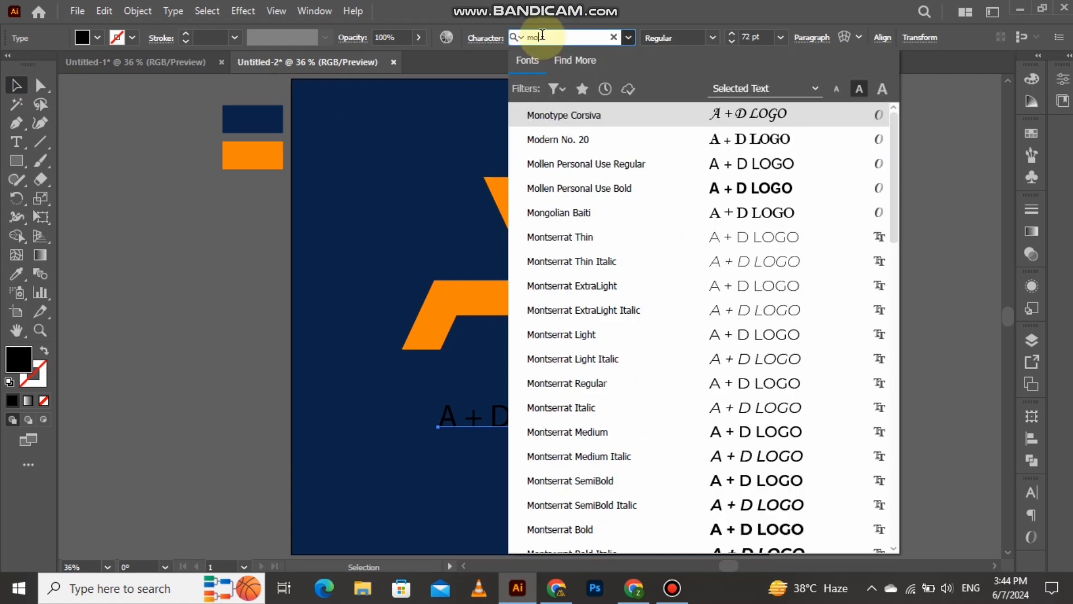
{"action": "type", "text": "n"}
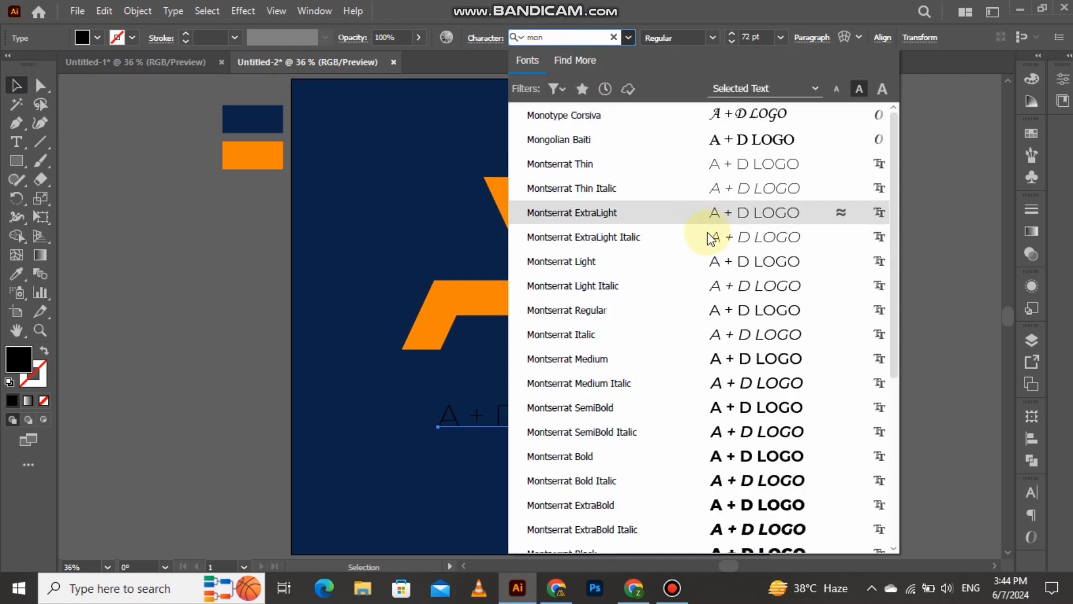
{"action": "scroll", "coordinate": [780, 482], "scroll_direction": "down", "scroll_amount": 1}
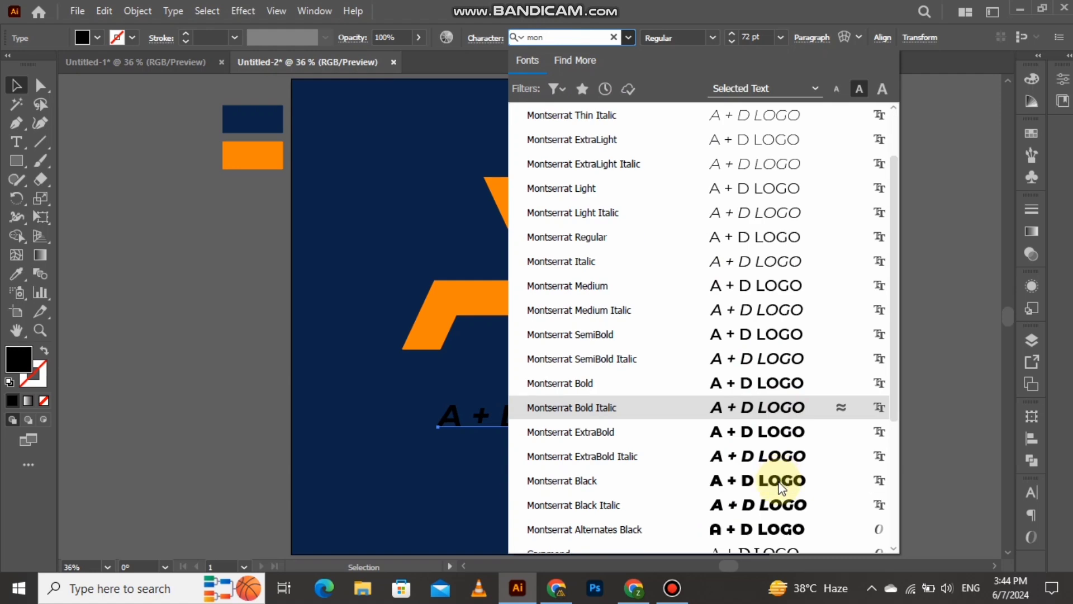
{"action": "left_click", "coordinate": [779, 438]}
{"action": "left_click_drag", "start_coordinate": [644, 448], "coordinate": [659, 460]}
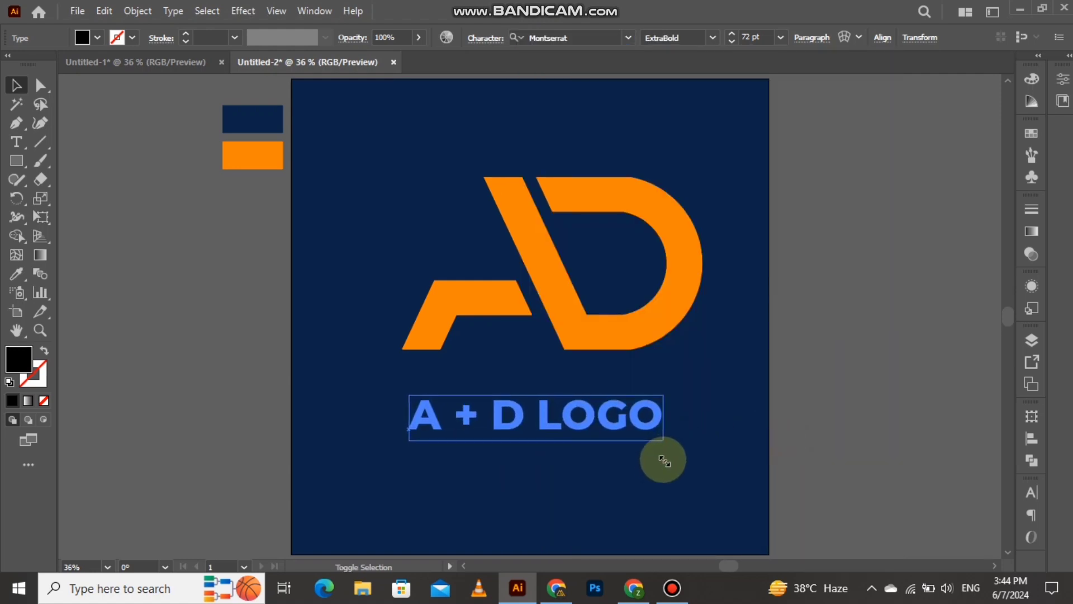
{"action": "key", "text": "Escape"}
Center the "A + D LOGO" text horizontally on the artboard.
{"action": "left_click", "coordinate": [1031, 440]}
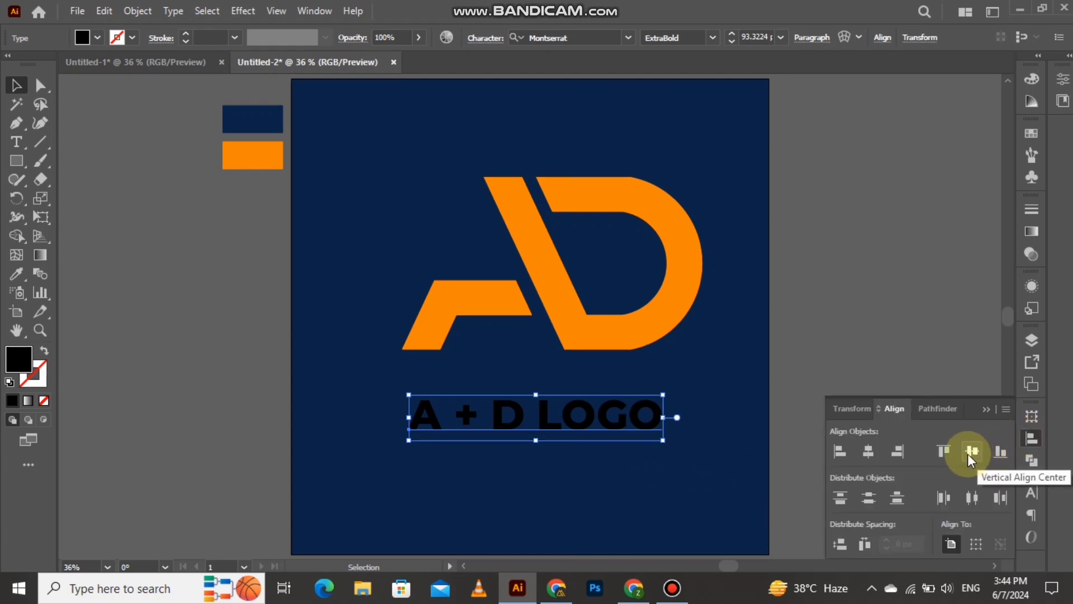
{"action": "left_click", "coordinate": [870, 458]}
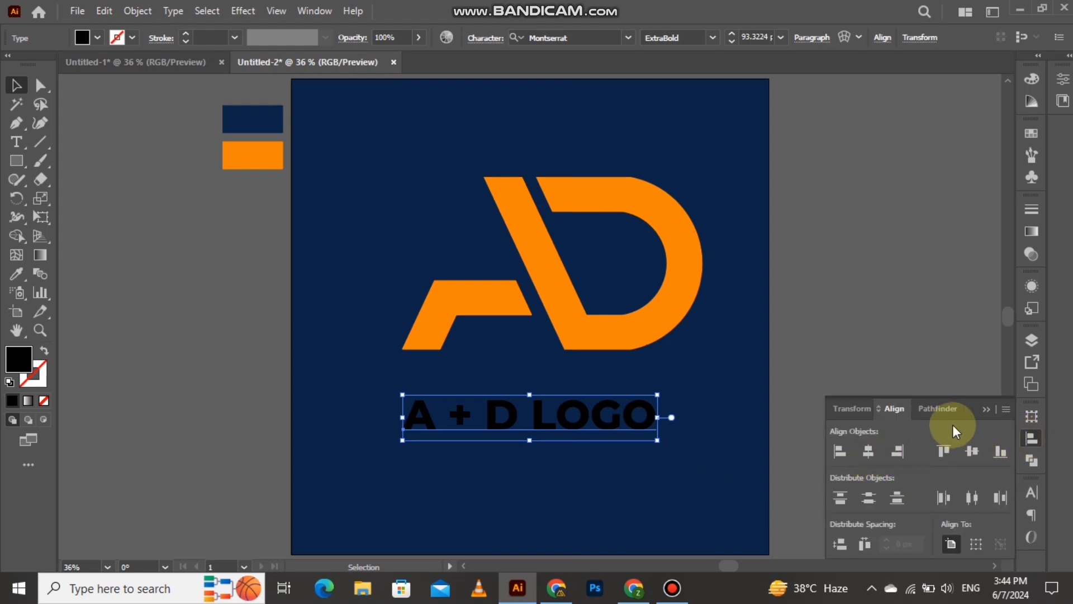
{"action": "left_click", "coordinate": [985, 414]}
{"action": "left_click", "coordinate": [831, 398]}
Convert the "A + D LOGO" text to outlines and fill it with the orange swatch's color.
{"action": "left_click", "coordinate": [589, 420]}
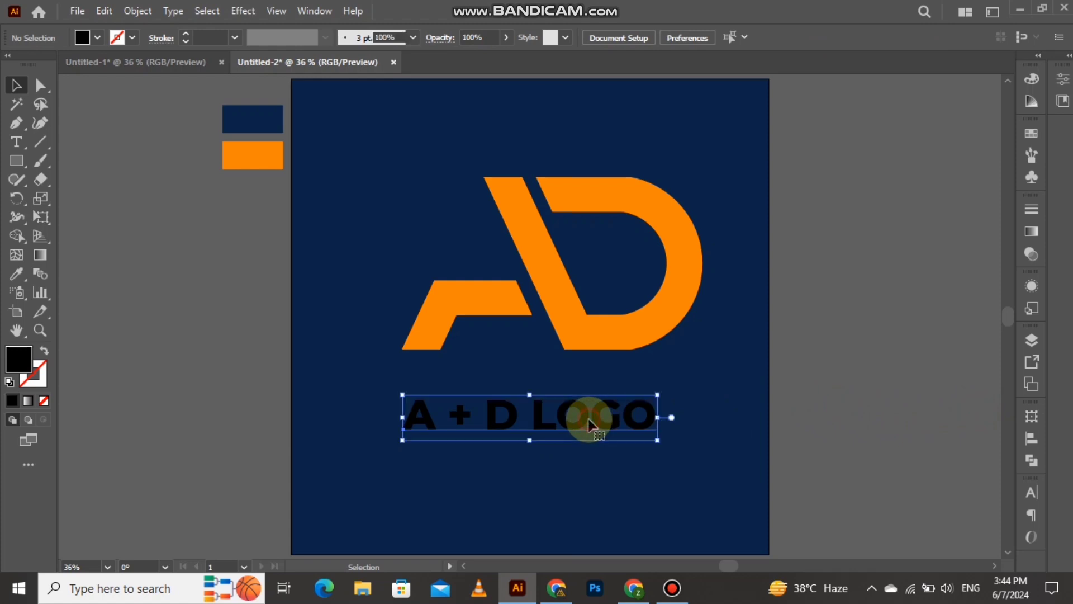
{"action": "right_click", "coordinate": [588, 418]}
{"action": "left_click", "coordinate": [623, 331]}
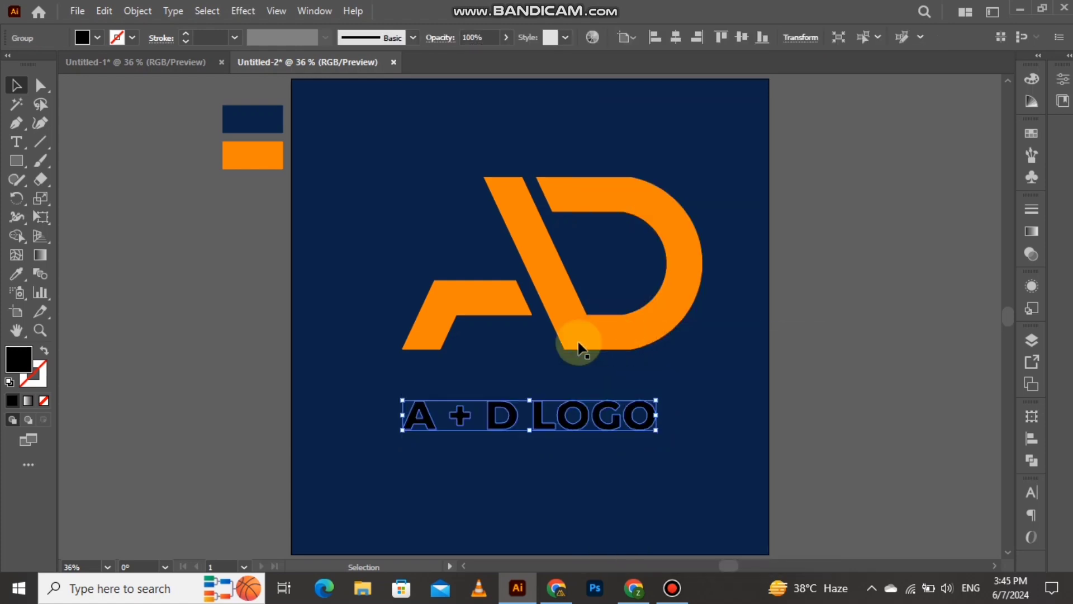
{"action": "left_click", "coordinate": [16, 274]}
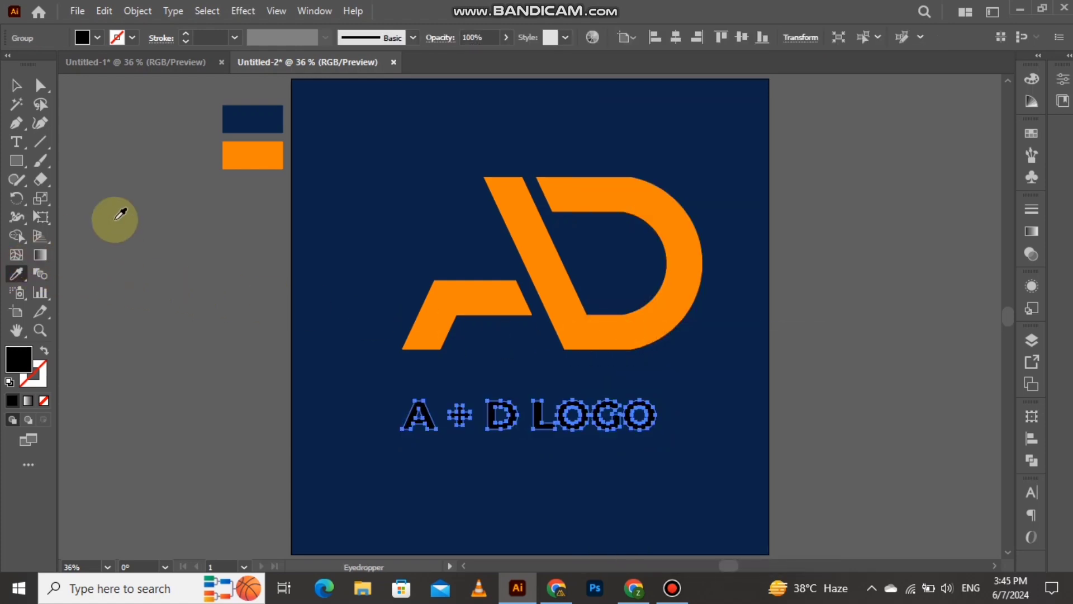
{"action": "left_click", "coordinate": [247, 151]}
{"action": "left_click", "coordinate": [16, 85]}
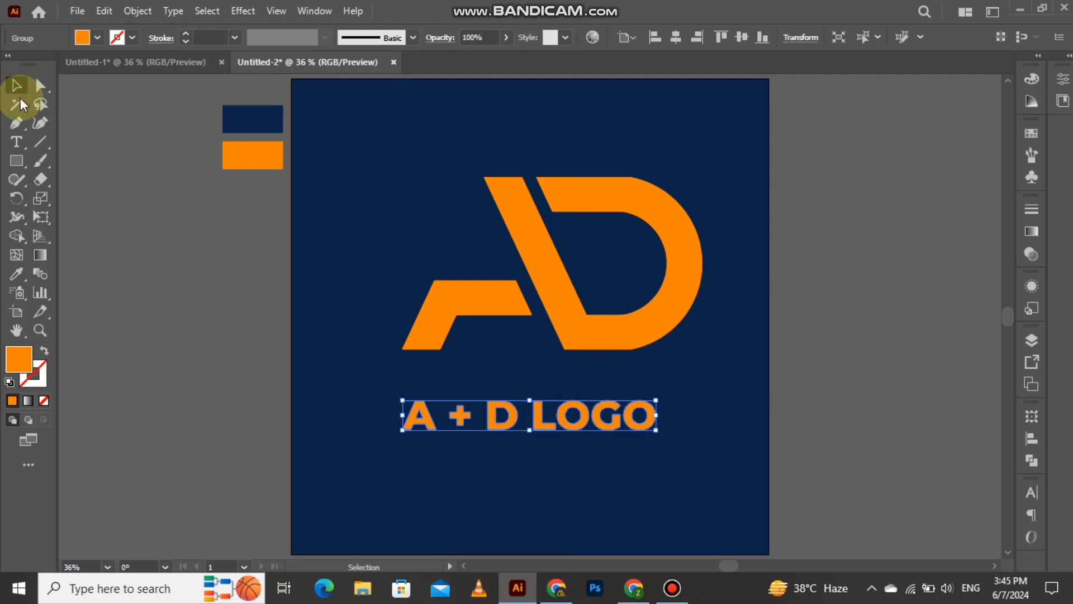
Center the outlined text horizontally under the AD letters, using the AD group as the key object.
{"action": "left_click", "coordinate": [554, 308], "text": "shift"}
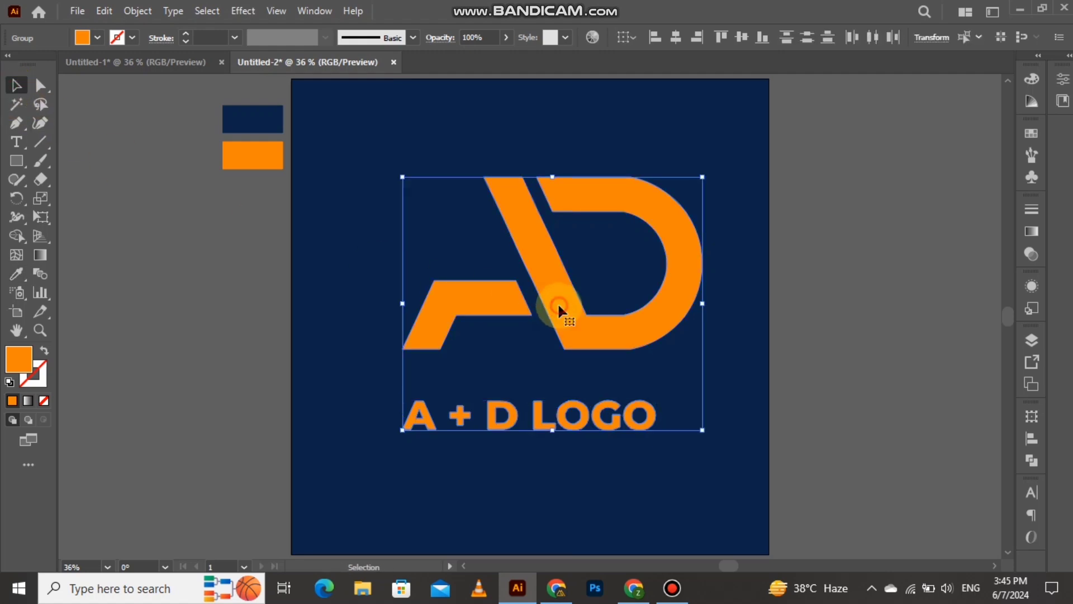
{"action": "left_click", "coordinate": [1030, 440]}
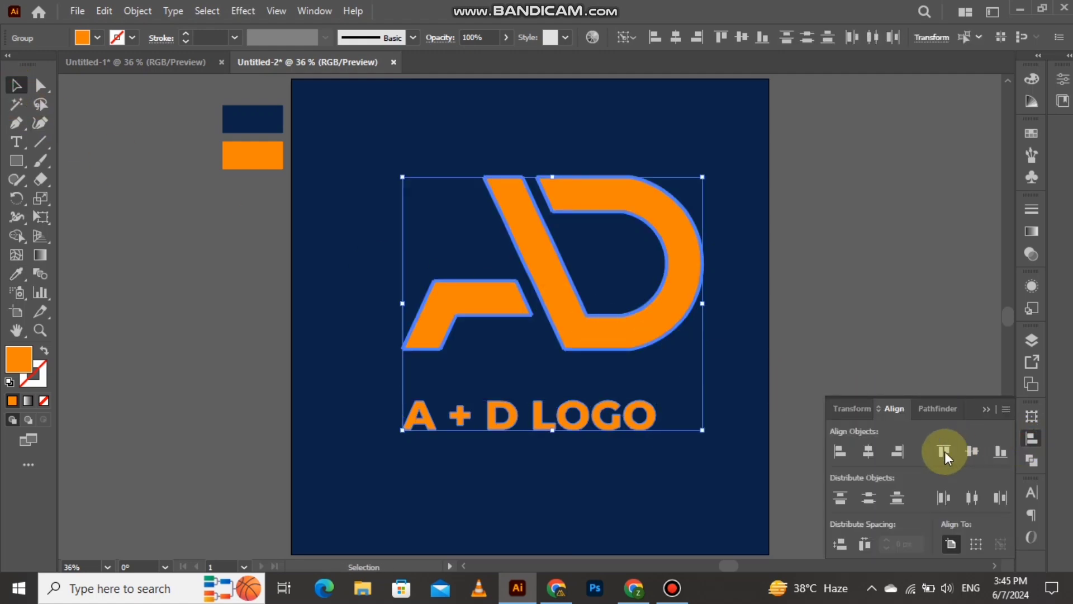
{"action": "left_click", "coordinate": [867, 451]}
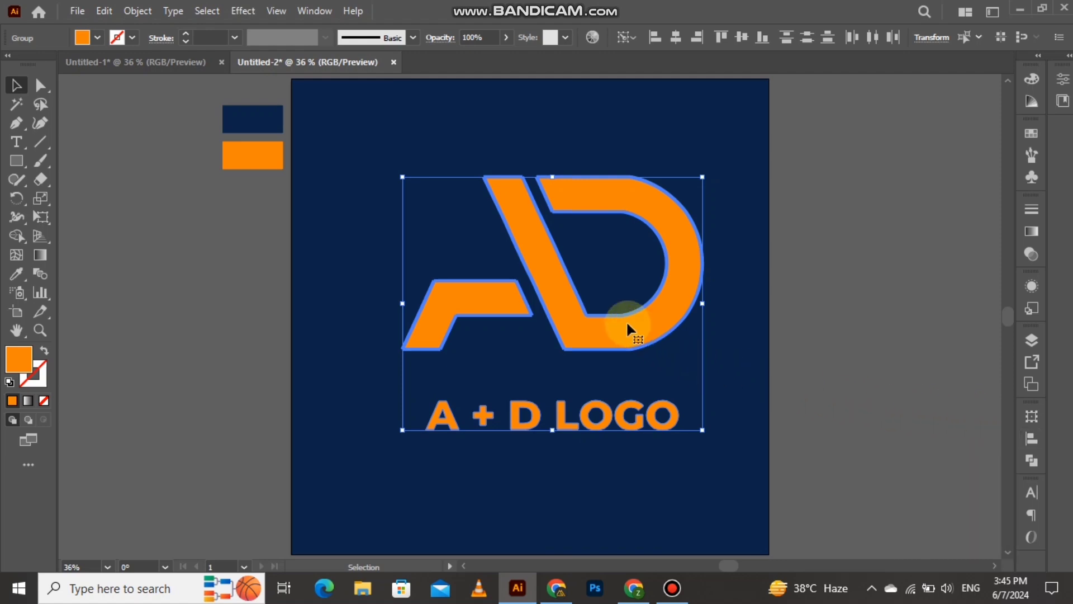
{"action": "left_click", "coordinate": [721, 243]}
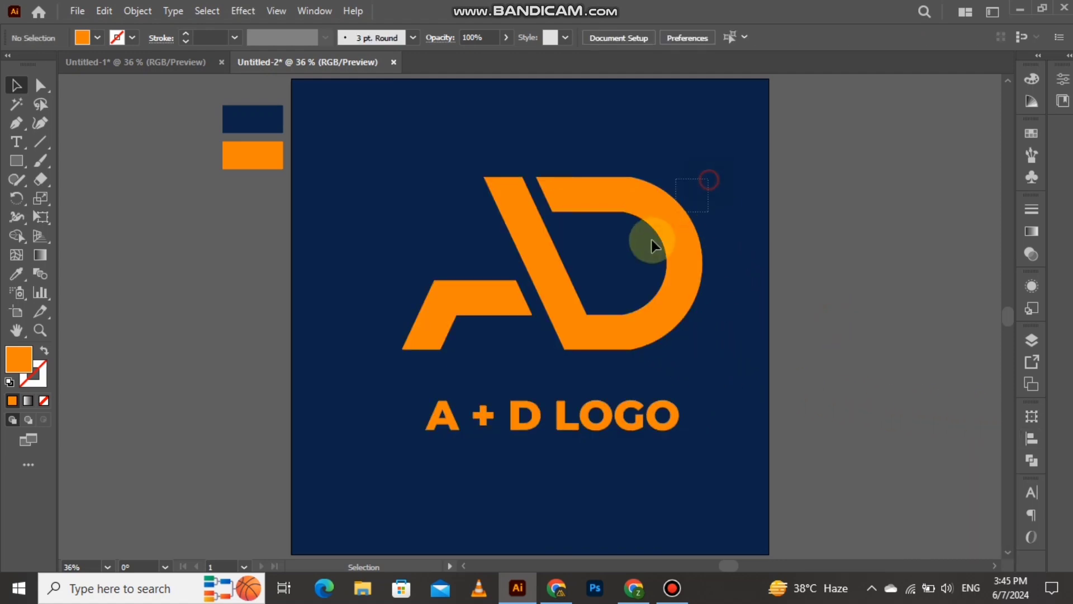
Group the AD letters with the outlined text below them.
{"action": "left_click_drag", "start_coordinate": [651, 240], "coordinate": [438, 441]}
{"action": "right_click", "coordinate": [559, 301]}
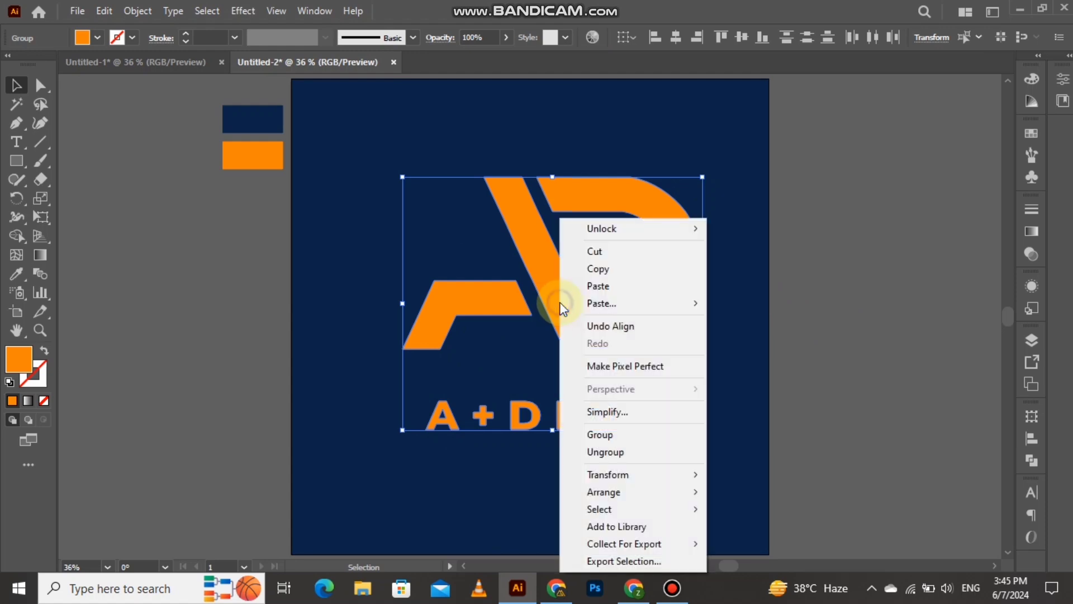
{"action": "left_click", "coordinate": [609, 434]}
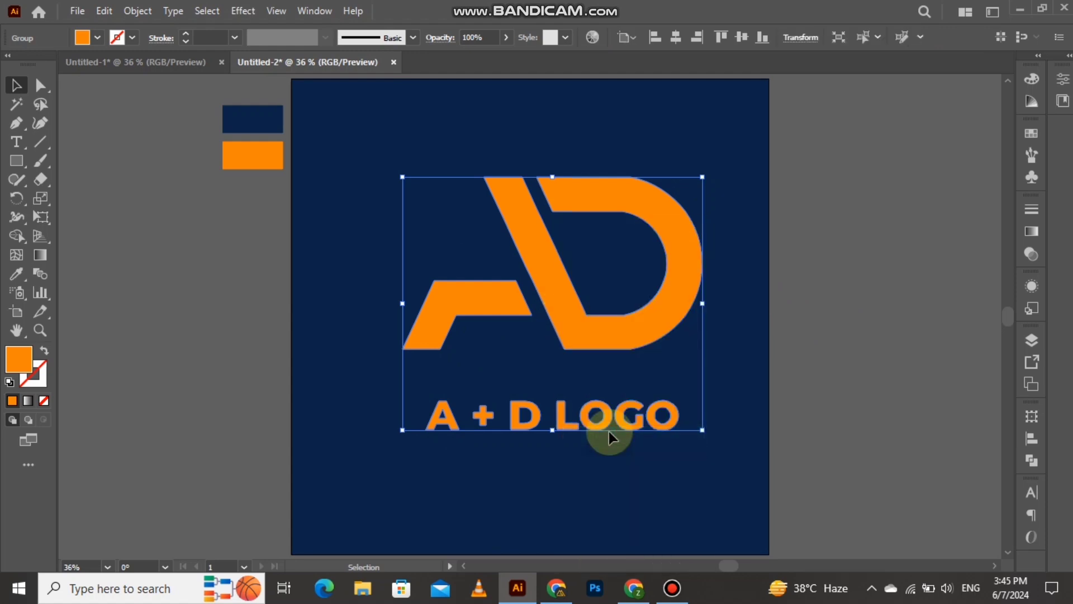
Apply a Multiply drop shadow to the logo group with 75% opacity, 7 px X and Y offsets, and 5 px blur.
{"action": "left_click", "coordinate": [243, 13]}
{"action": "mouse_move", "coordinate": [335, 190]}
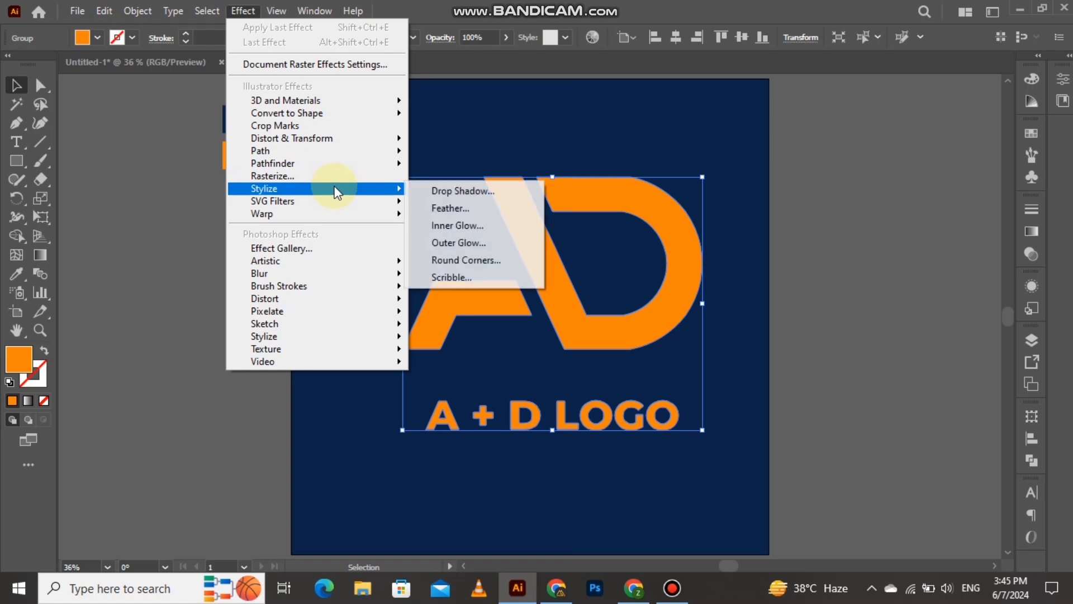
{"action": "left_click", "coordinate": [442, 193]}
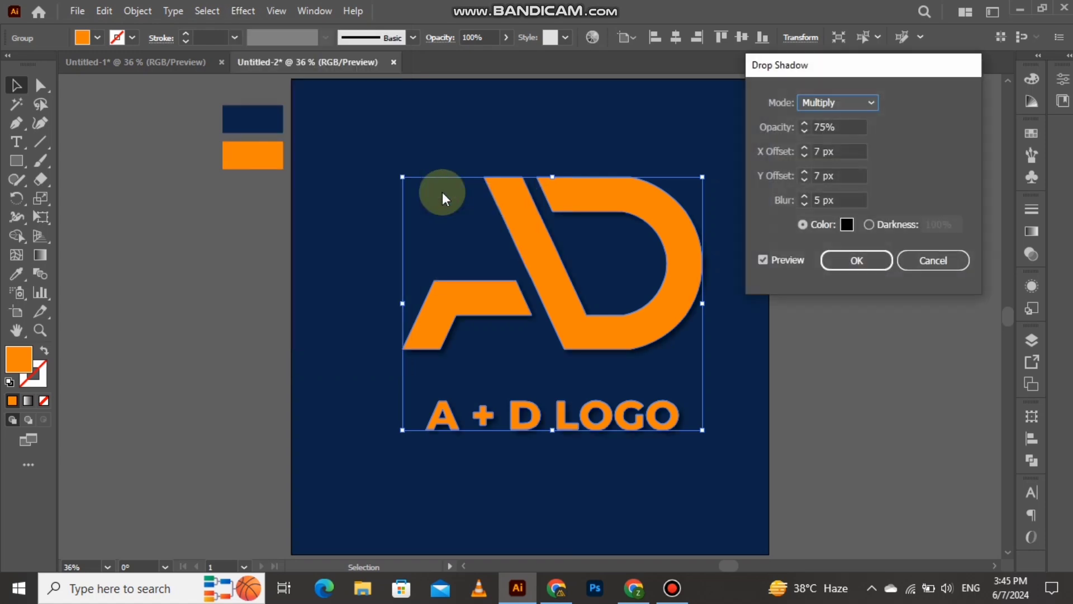
{"action": "left_click", "coordinate": [850, 262]}
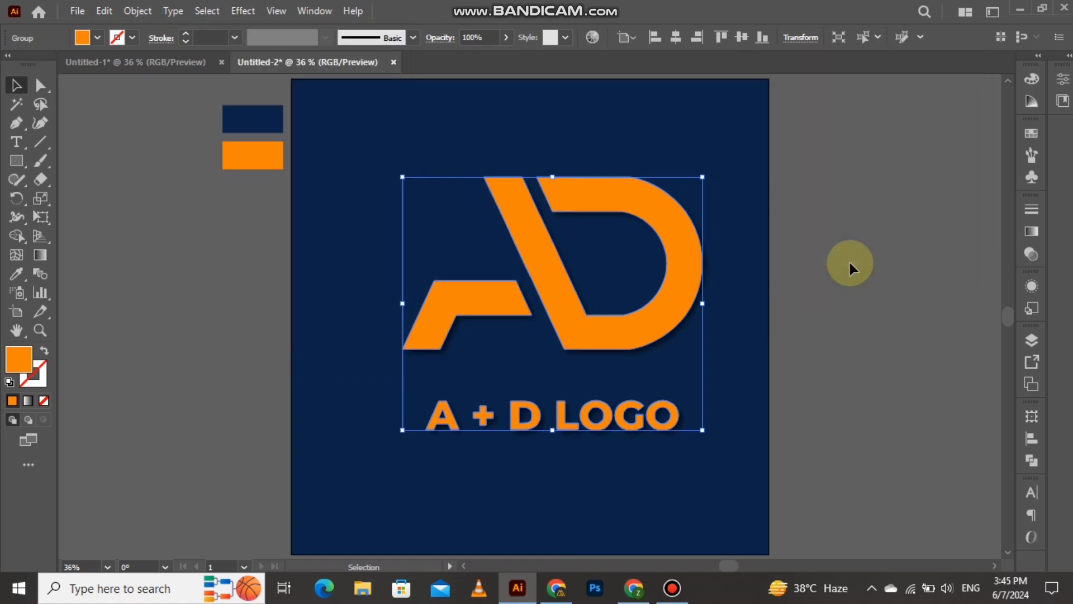
Change the logo group's fill to the lighter orange FF9912.
{"action": "double_click", "coordinate": [11, 361]}
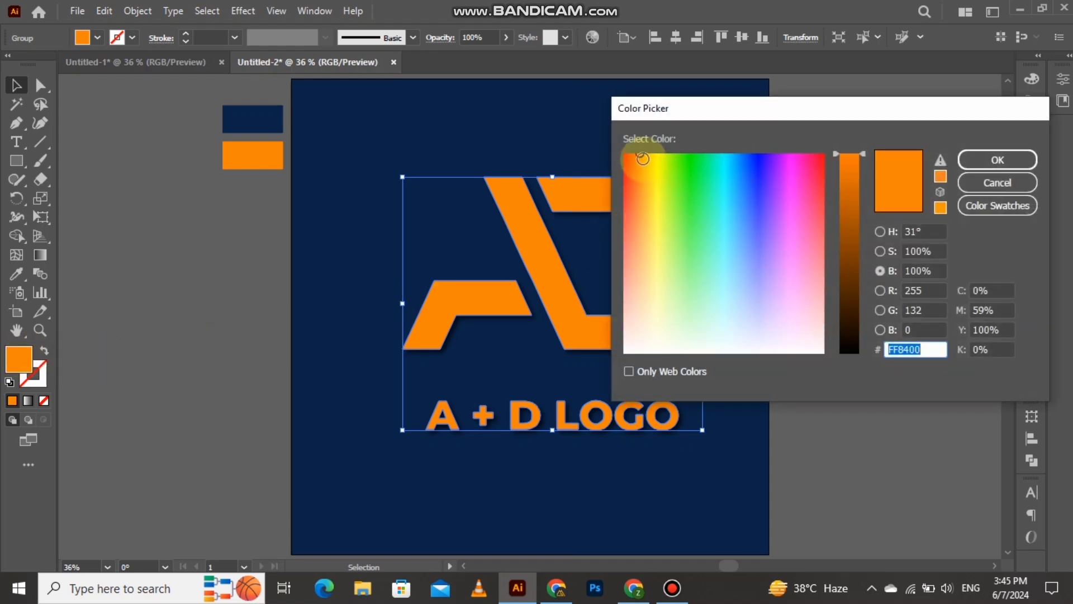
{"action": "left_click", "coordinate": [643, 161]}
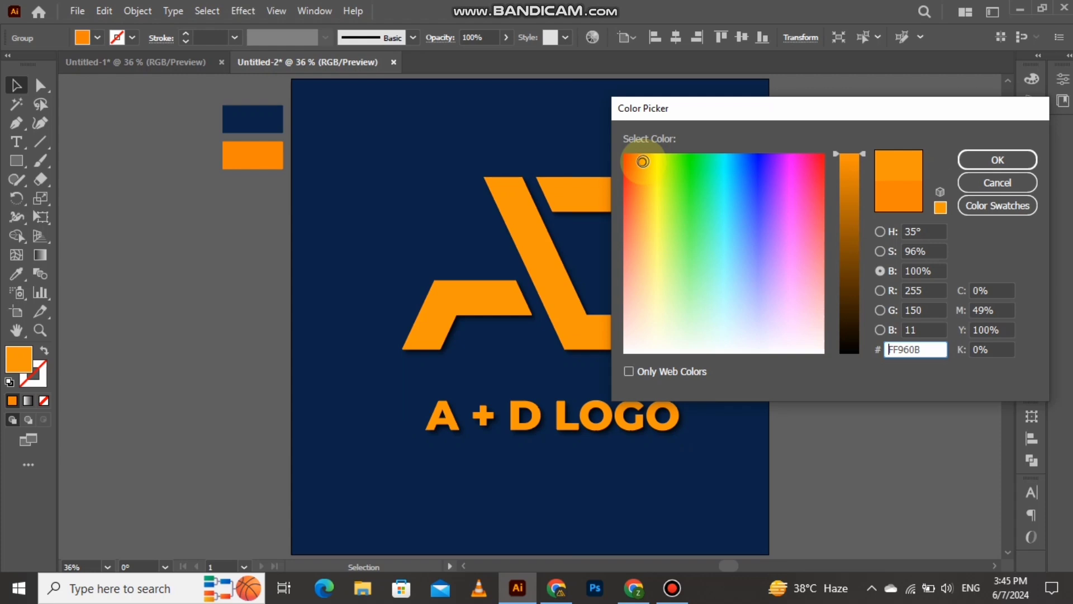
{"action": "left_click_drag", "start_coordinate": [642, 161], "coordinate": [643, 165]}
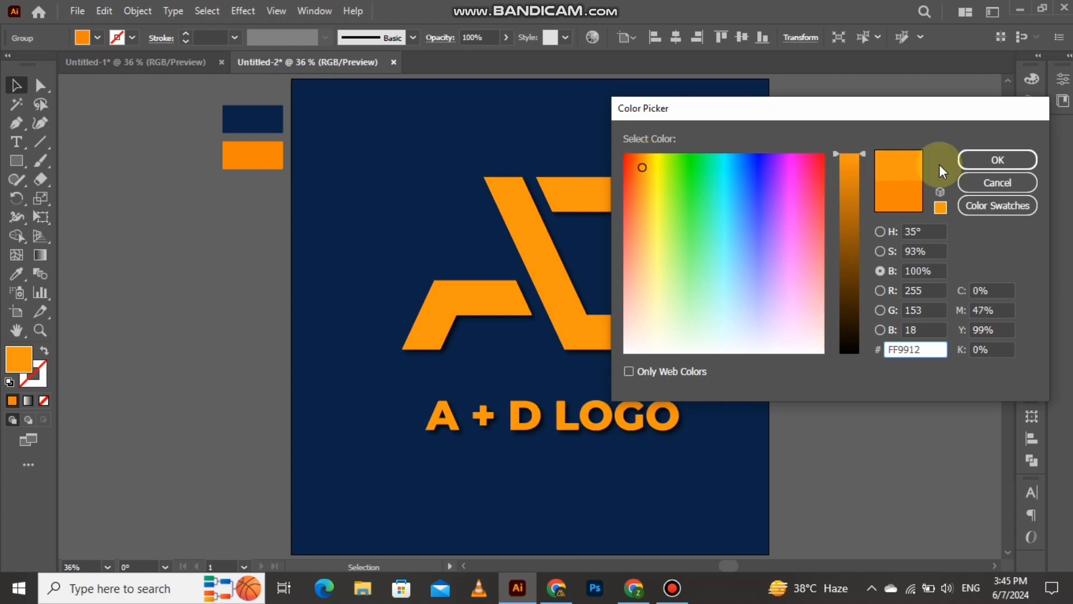
{"action": "left_click", "coordinate": [974, 161]}
Delete the navy and orange swatch rectangles beside the artboard.
{"action": "left_click", "coordinate": [848, 271]}
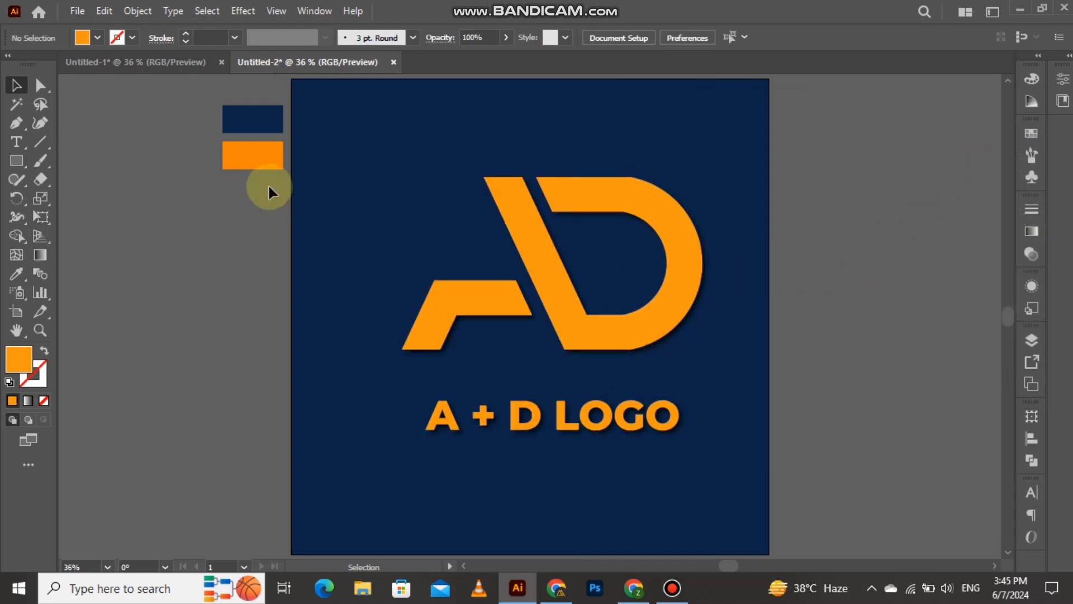
{"action": "left_click", "coordinate": [260, 177]}
{"action": "key", "text": "Delete"}
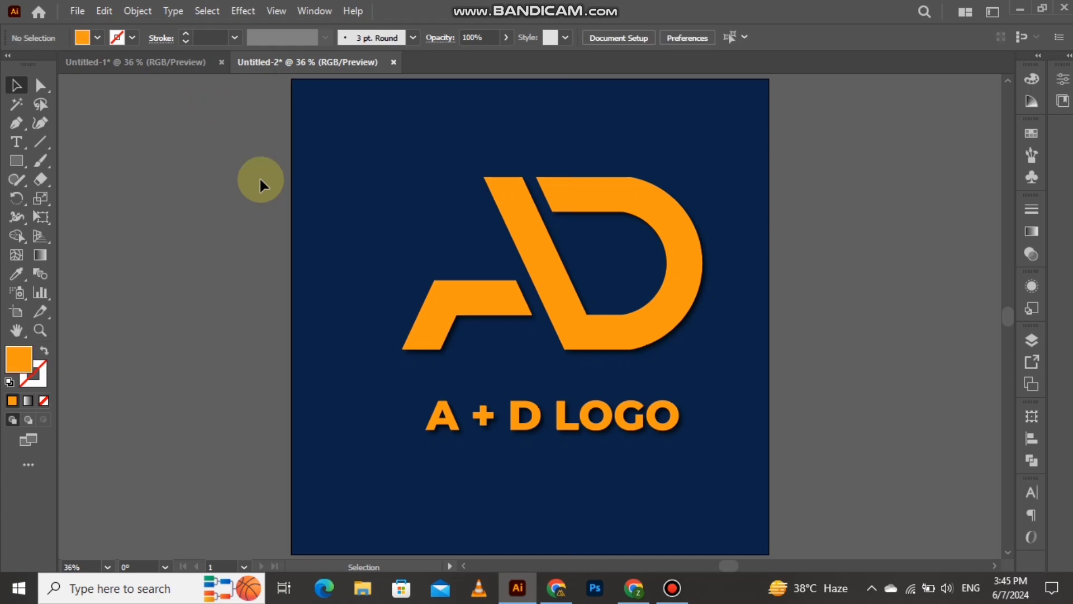
Move the logo group slightly left and down, closer to the center of the navy square, and deselect it.
{"action": "left_click", "coordinate": [622, 341]}
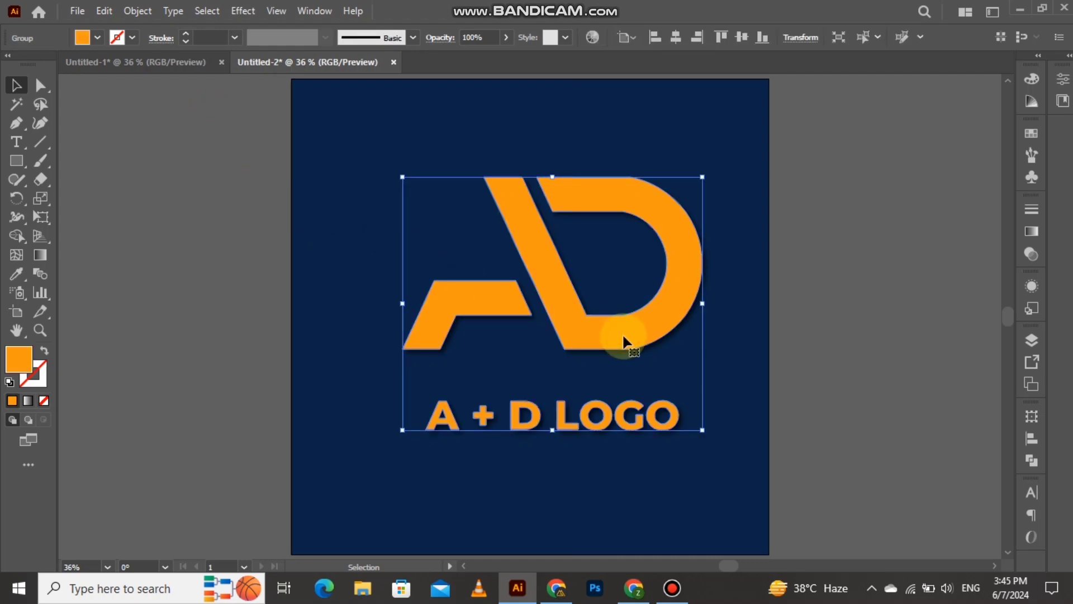
{"action": "left_click_drag", "start_coordinate": [625, 340], "coordinate": [611, 347]}
{"action": "left_click", "coordinate": [733, 374]}
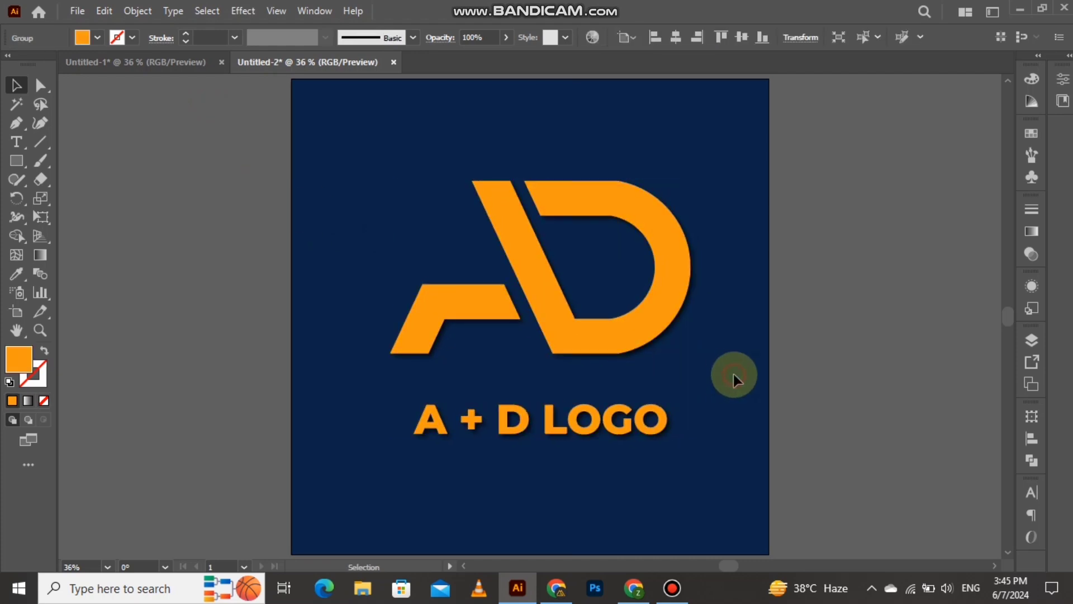